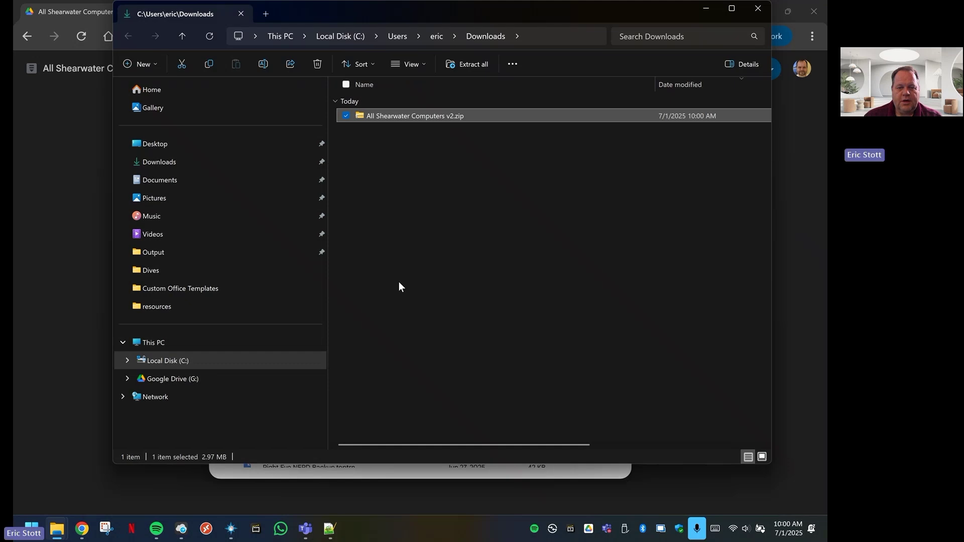
# Copy Format Shearwater.xlsm out of the All Shearwater Computers zip, then go to Documents
pyautogui.doubleClick(420, 116)
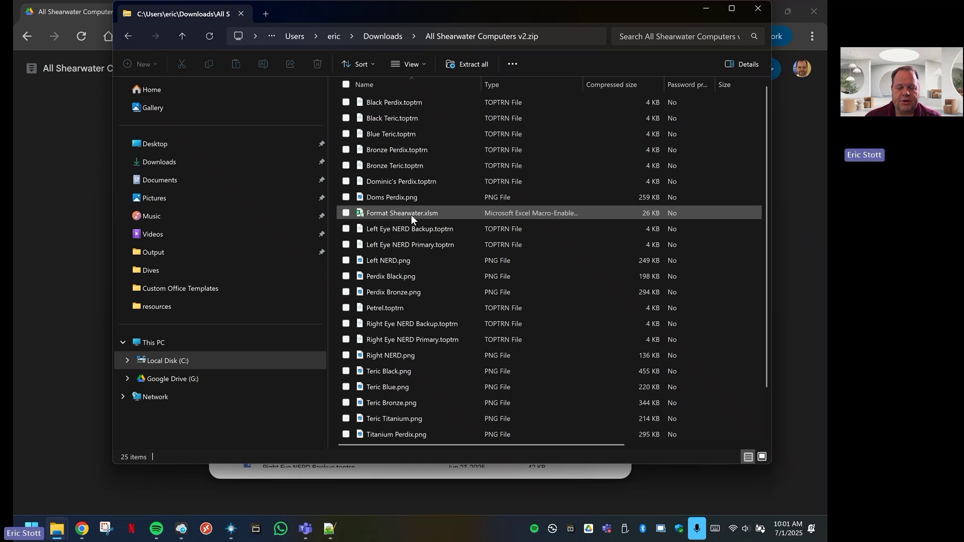
pyautogui.rightClick(411, 212)
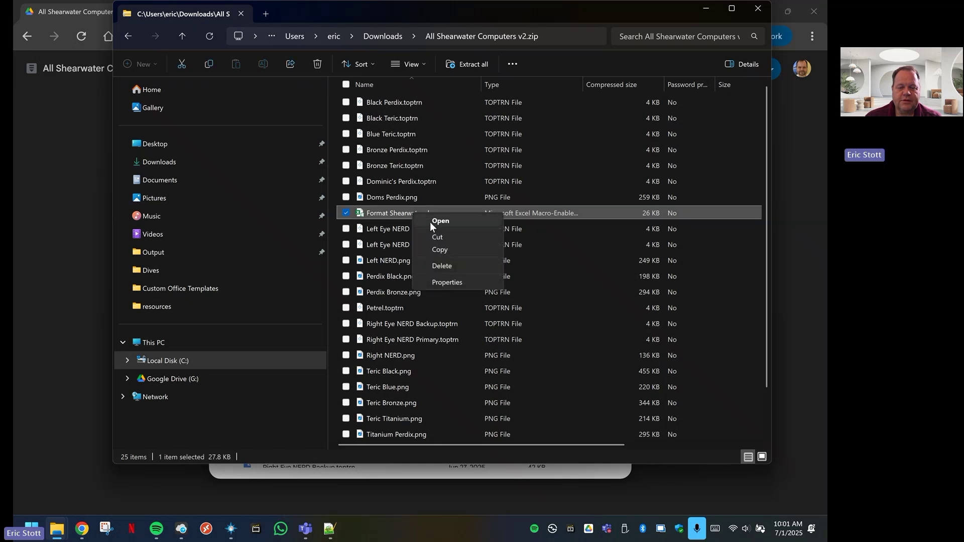
pyautogui.click(438, 250)
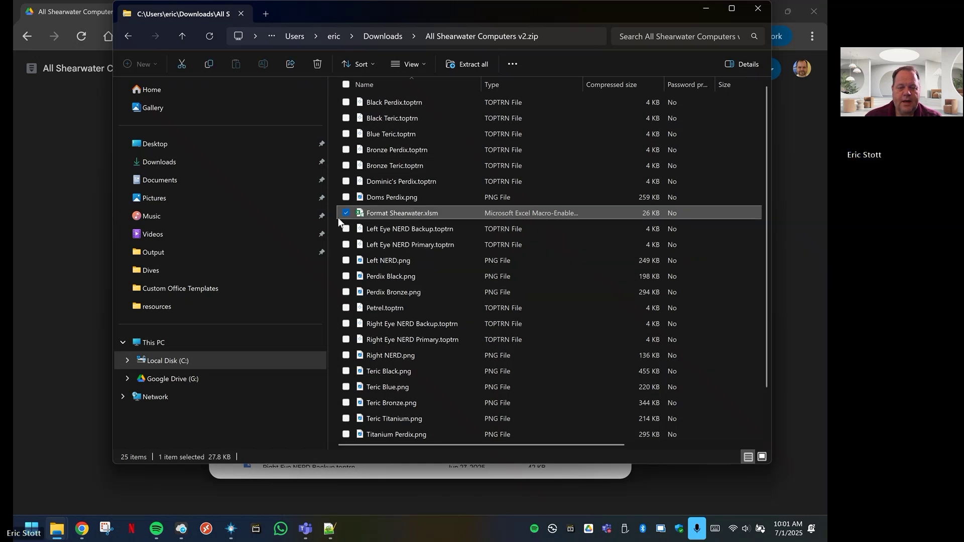
pyautogui.click(163, 183)
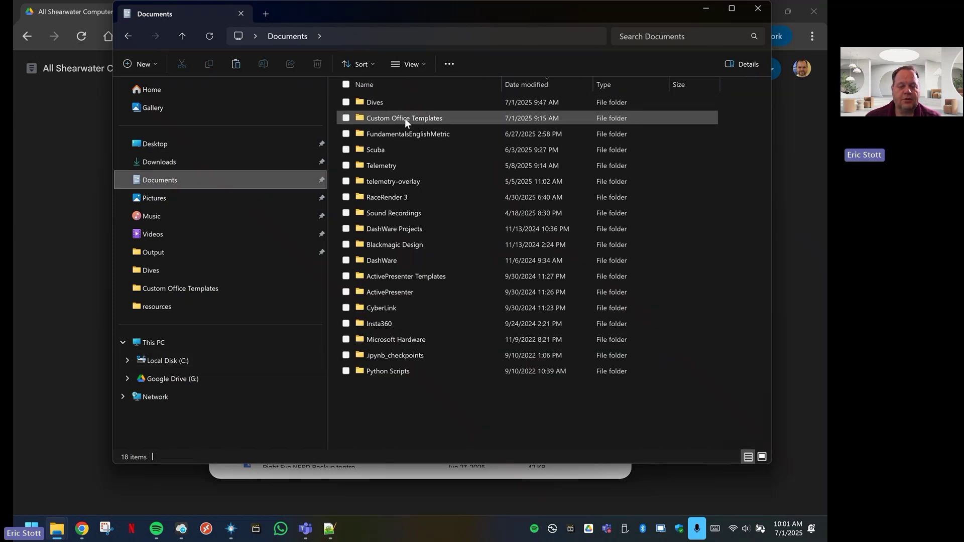
# In Custom Office Templates, delete Format Shearwater.xltx and paste Format Shearwater.xlsm there
pyautogui.doubleClick(404, 119)
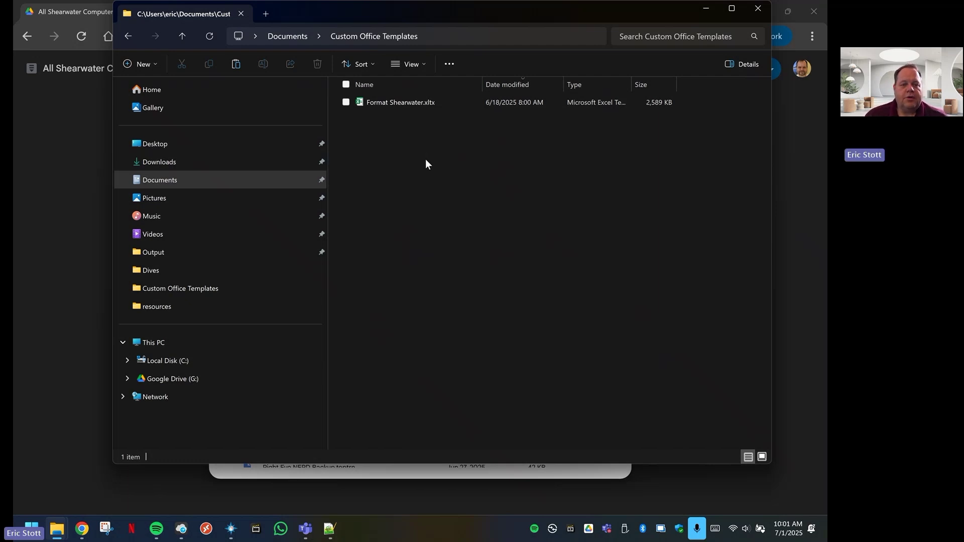
pyautogui.rightClick(410, 100)
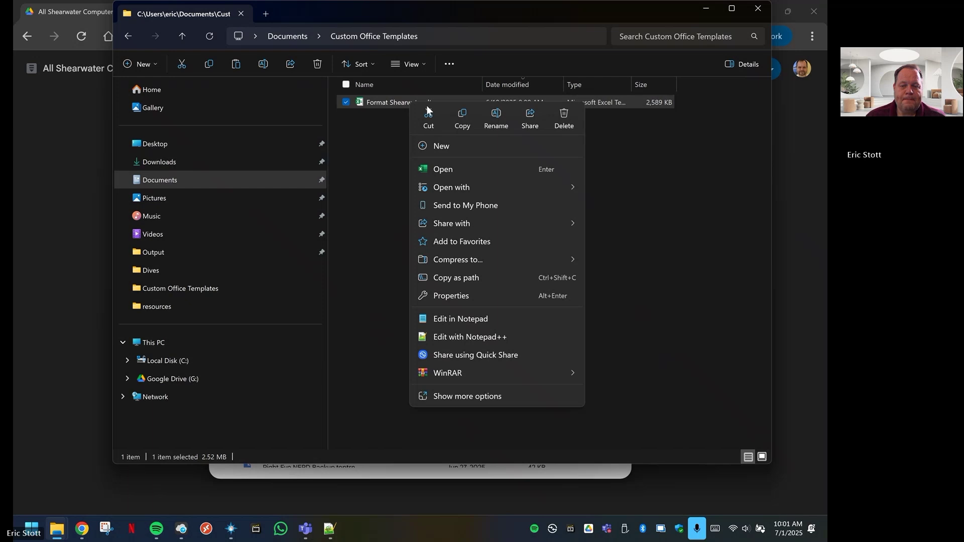
pyautogui.click(563, 117)
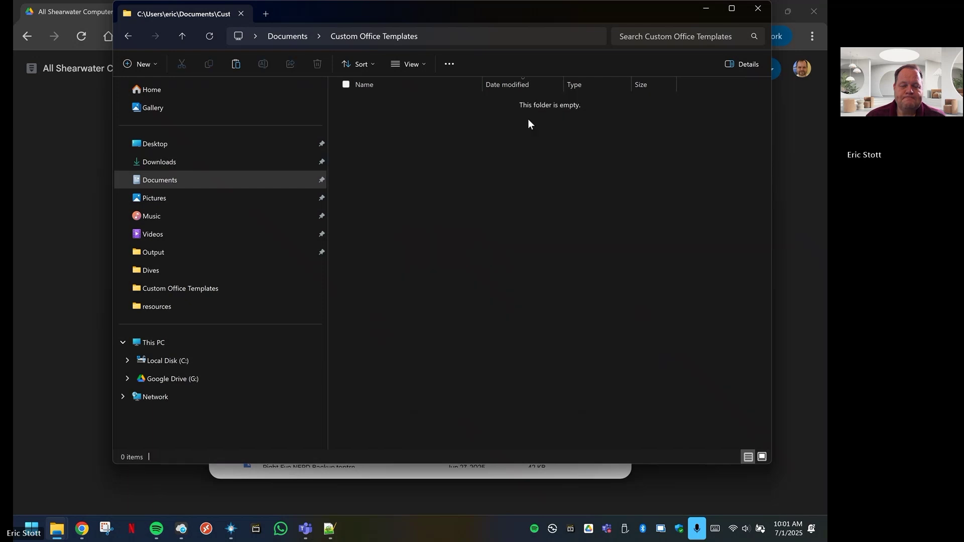
pyautogui.rightClick(385, 140)
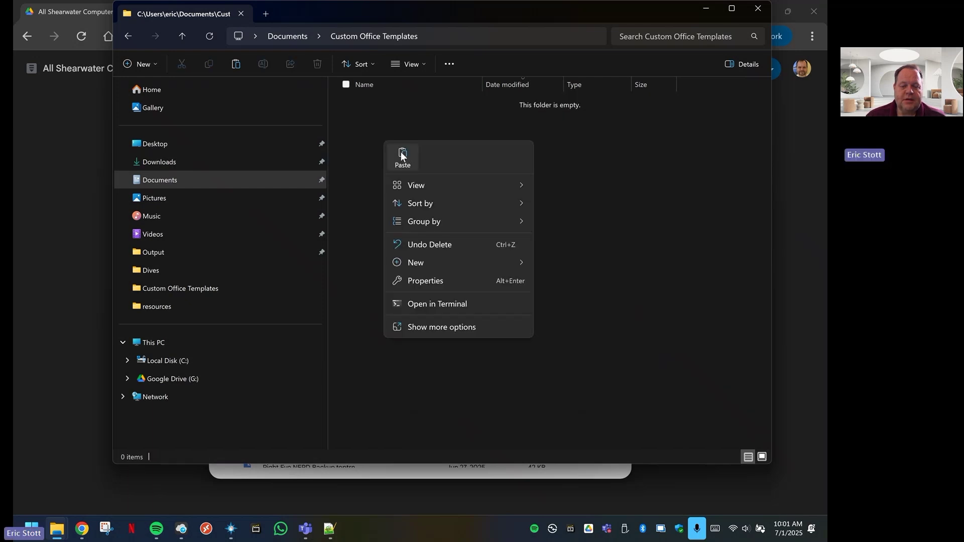
pyautogui.click(400, 151)
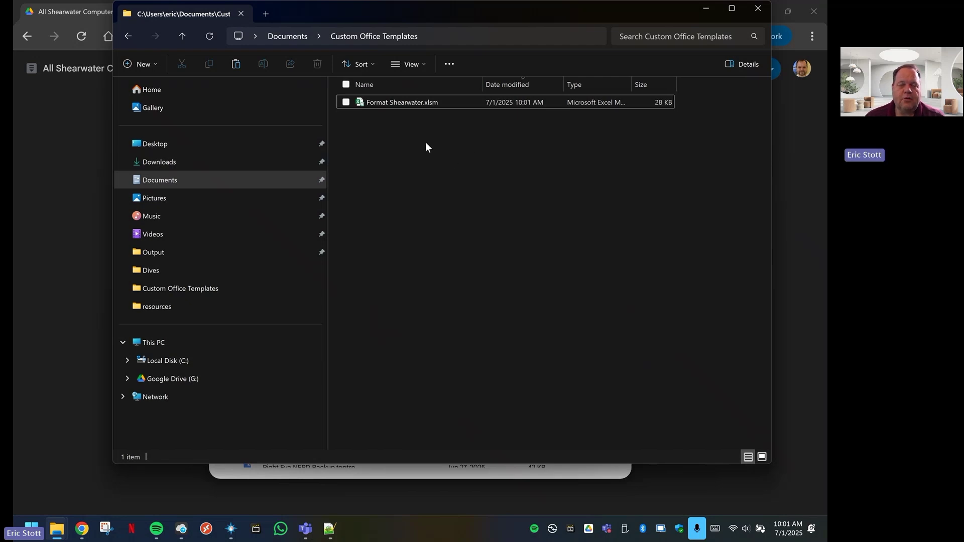
# Tick Unblock in the Properties of Format Shearwater.xlsm and confirm with OK
pyautogui.rightClick(416, 101)
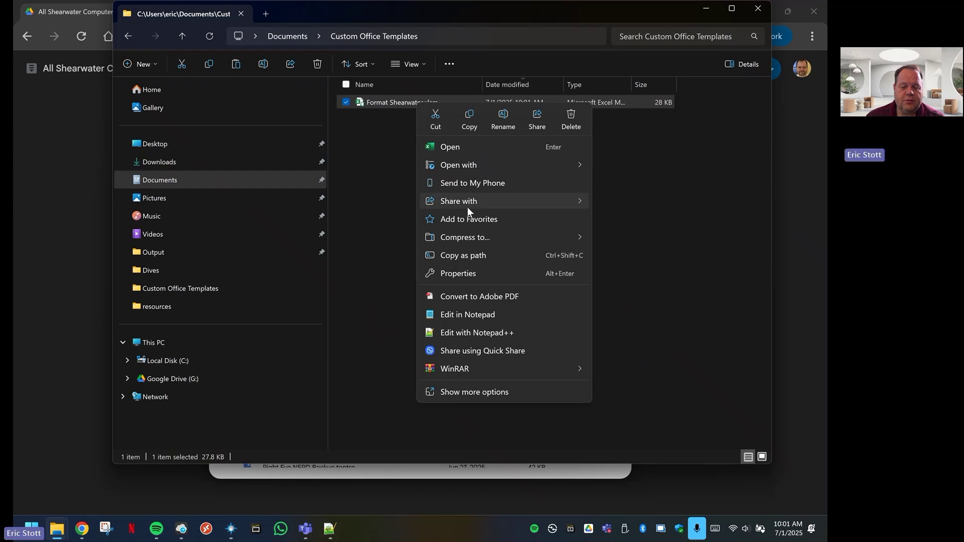
pyautogui.click(463, 272)
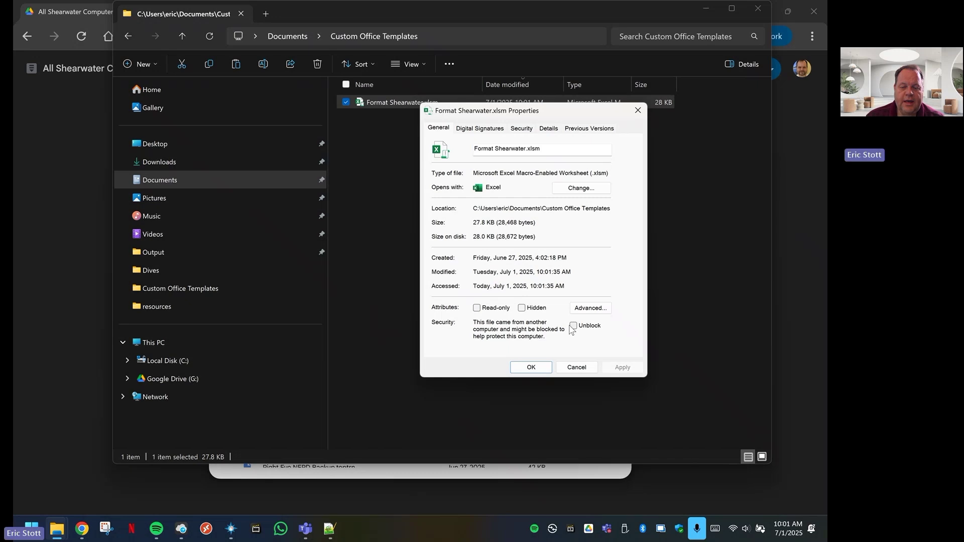
pyautogui.click(572, 326)
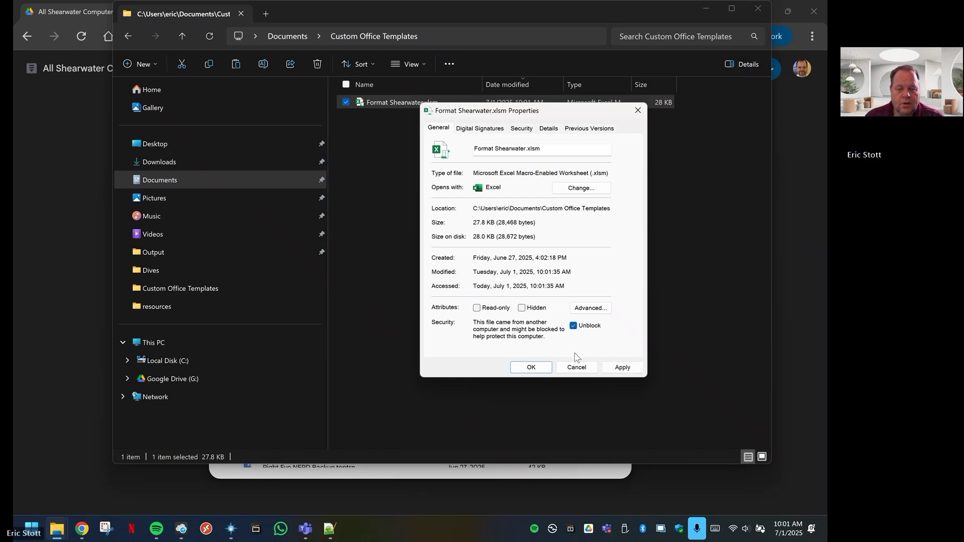
pyautogui.click(532, 367)
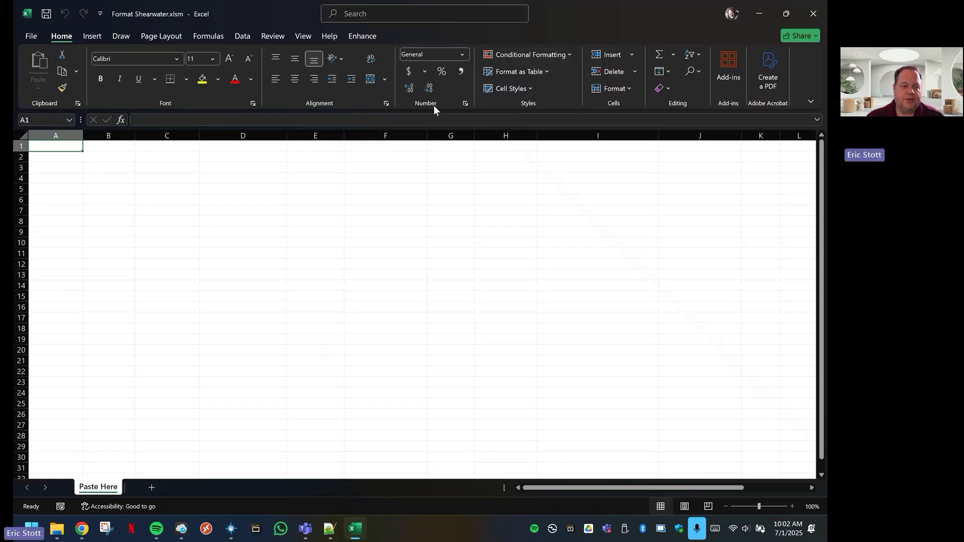
# Enable VBA and Excel 4.0 macros plus VBA project access in Trust Center, then close Excel
pyautogui.click(31, 36)
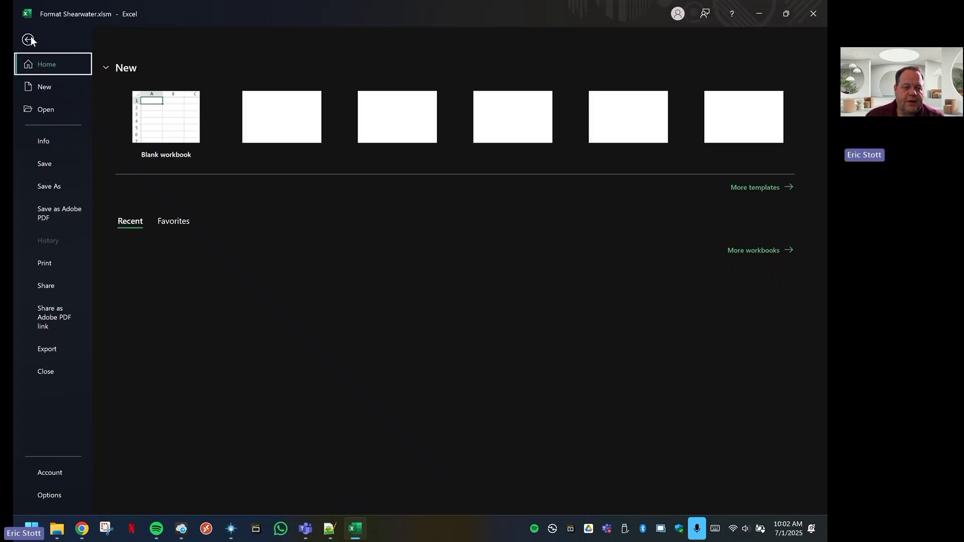
pyautogui.click(49, 495)
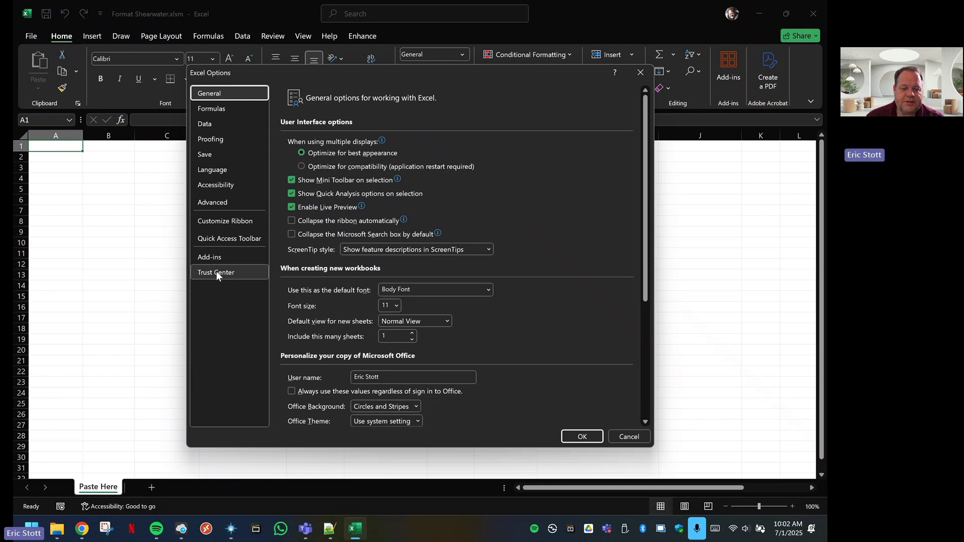
pyautogui.click(216, 274)
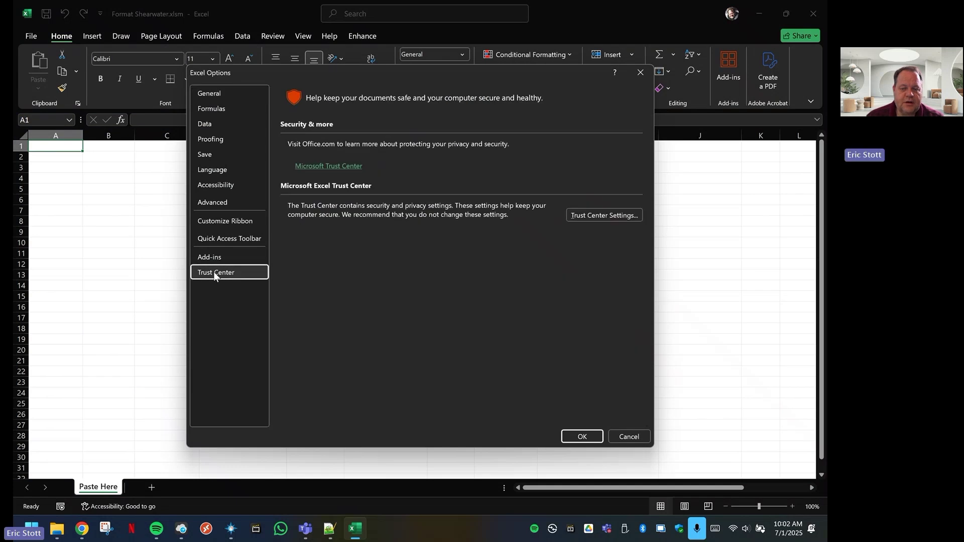
pyautogui.click(601, 214)
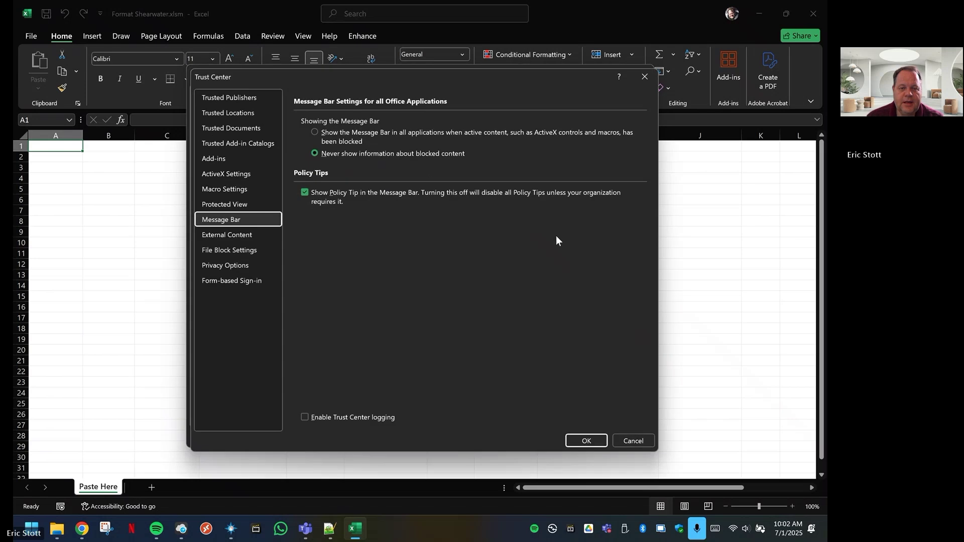
pyautogui.click(215, 192)
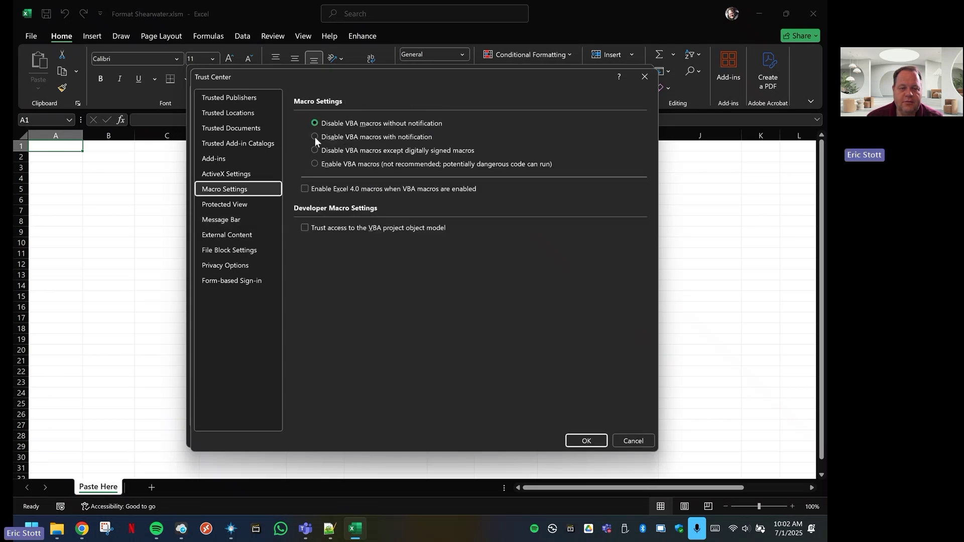
pyautogui.click(315, 164)
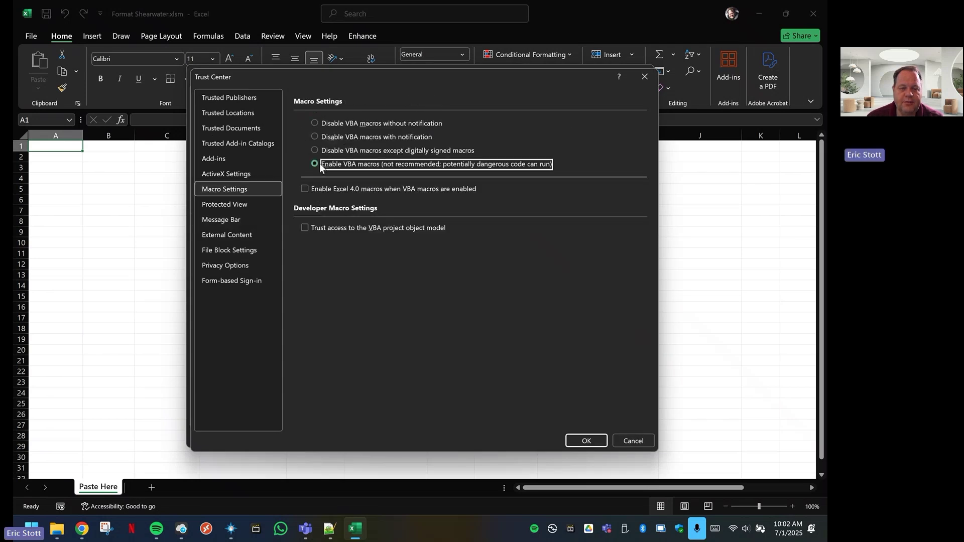
pyautogui.click(304, 189)
pyautogui.click(304, 228)
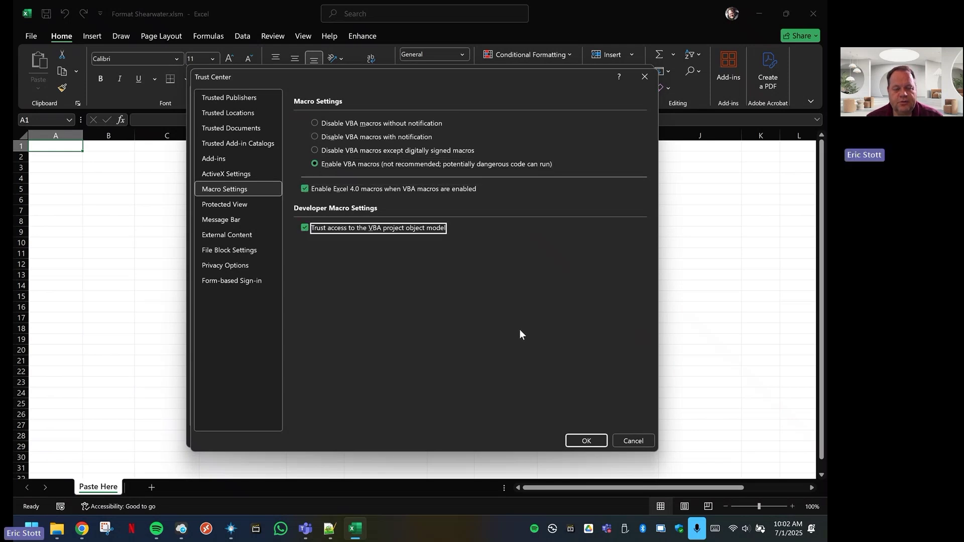
pyautogui.click(589, 440)
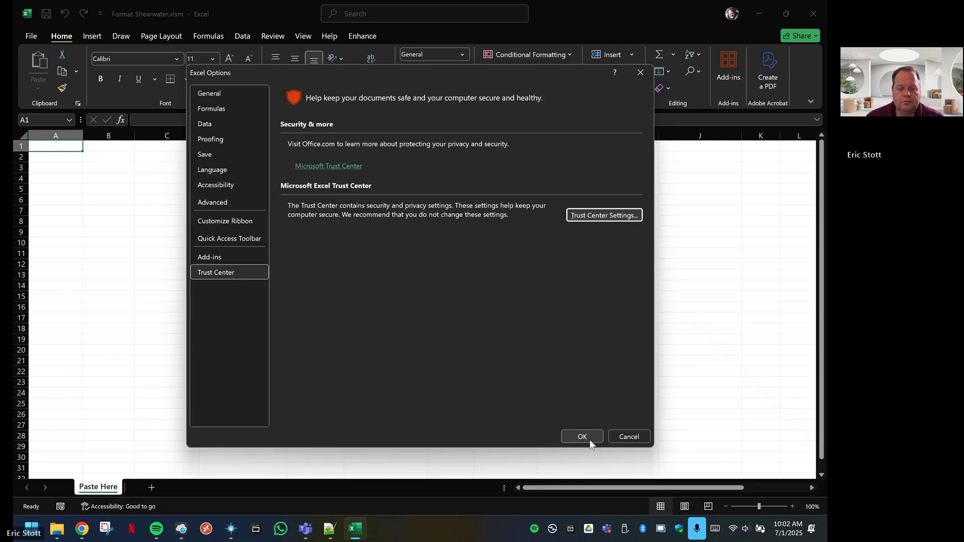
pyautogui.click(581, 436)
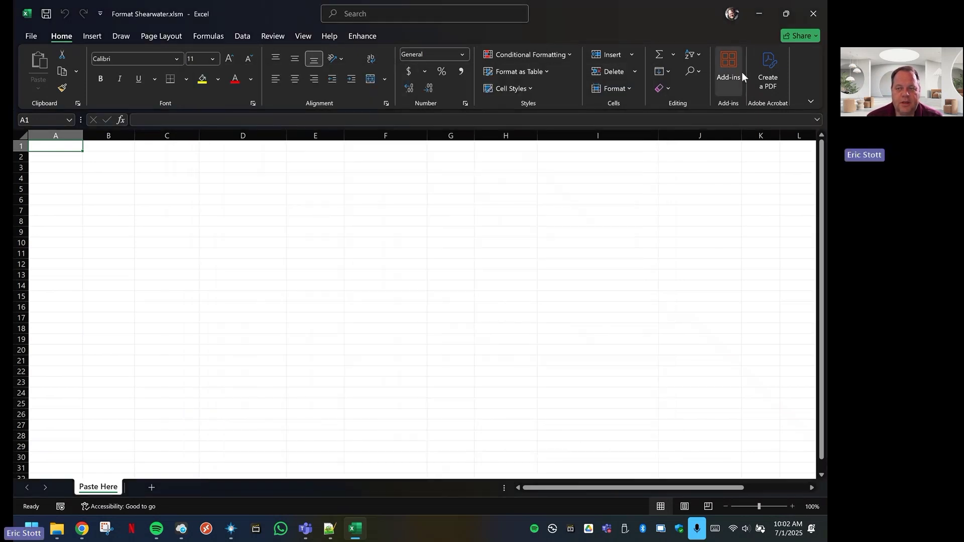
pyautogui.click(812, 18)
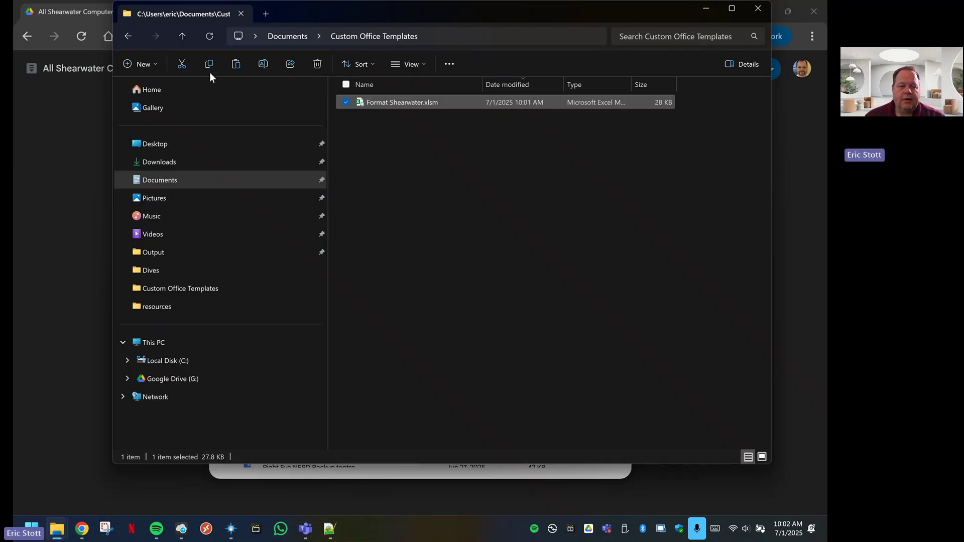
# Return to the All Shearwater Computers v2.zip file list and select all 25 files
pyautogui.click(128, 36)
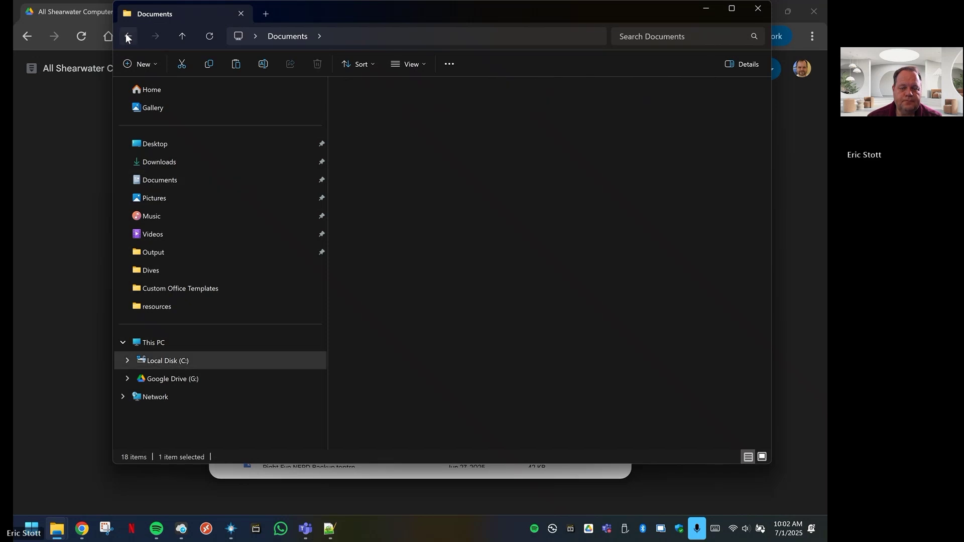
pyautogui.click(126, 35)
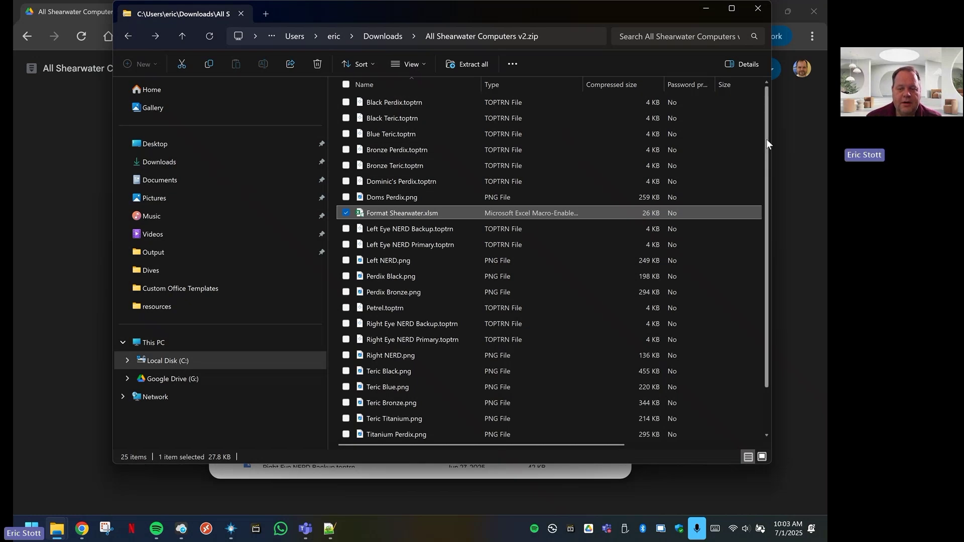
pyautogui.moveTo(766, 145); pyautogui.dragTo(764, 92)
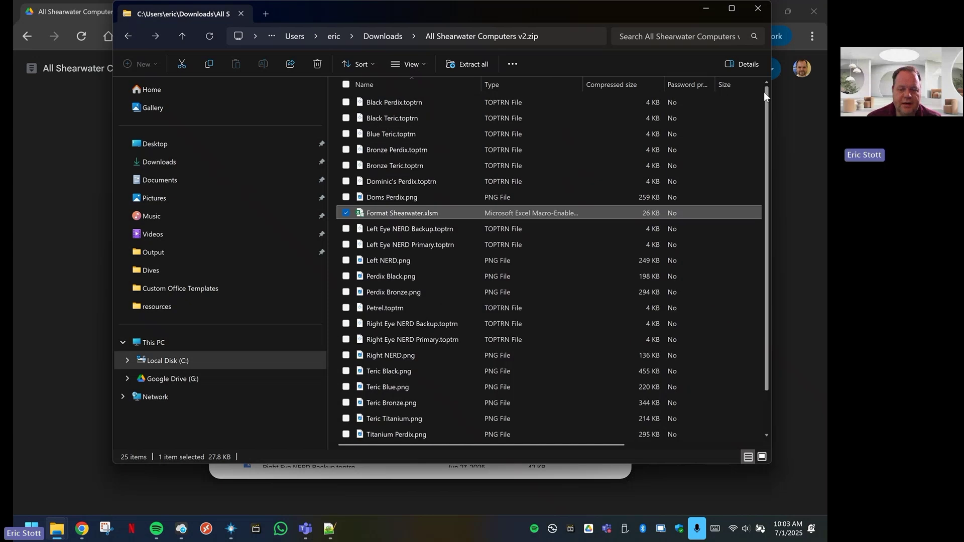
pyautogui.click(373, 104)
pyautogui.scroll(-1, 432, 371)
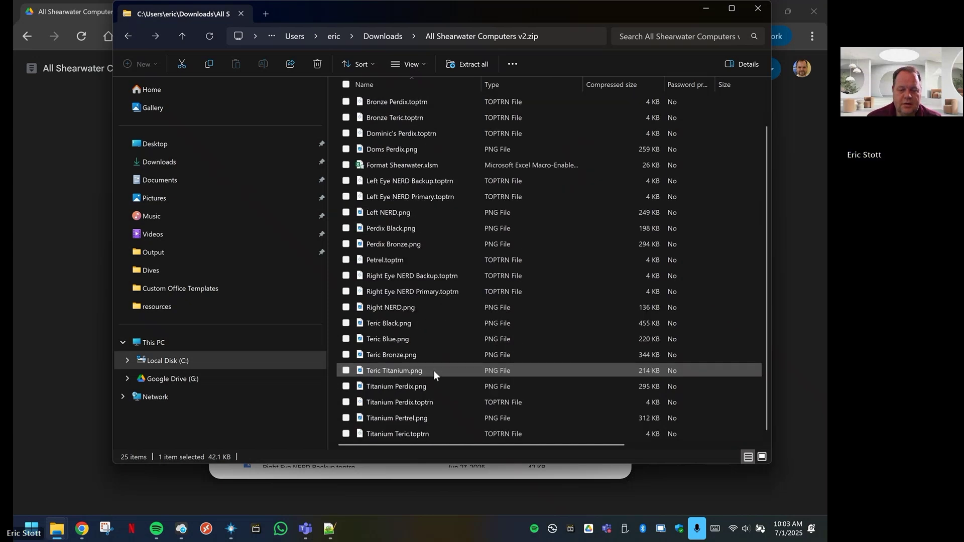
pyautogui.keyDown('shift'); pyautogui.click(399, 433); pyautogui.keyUp('shift')
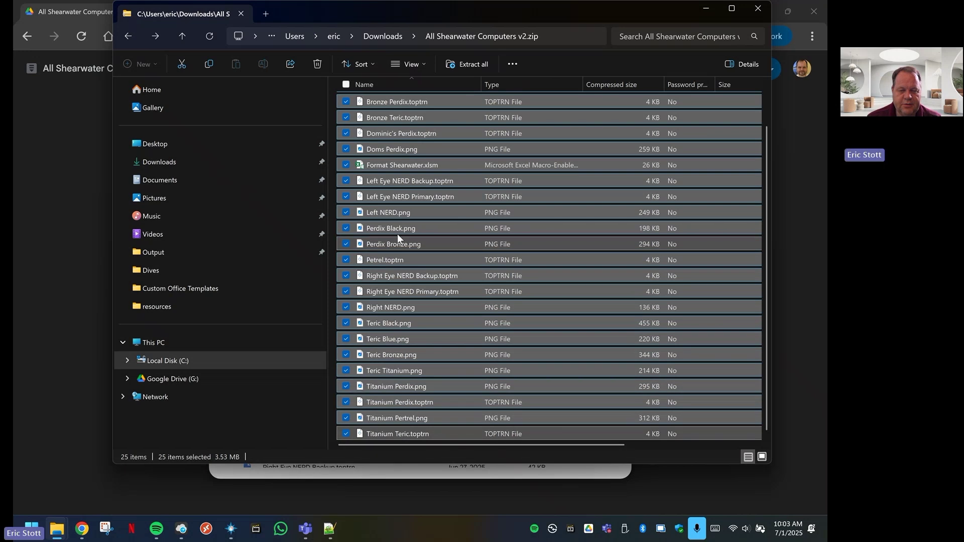
# Copy the 24 gauge files, leaving out Format Shearwater.xlsm, after allowing the security warning
pyautogui.keyDown('ctrl'); pyautogui.click(403, 166); pyautogui.keyUp('ctrl')
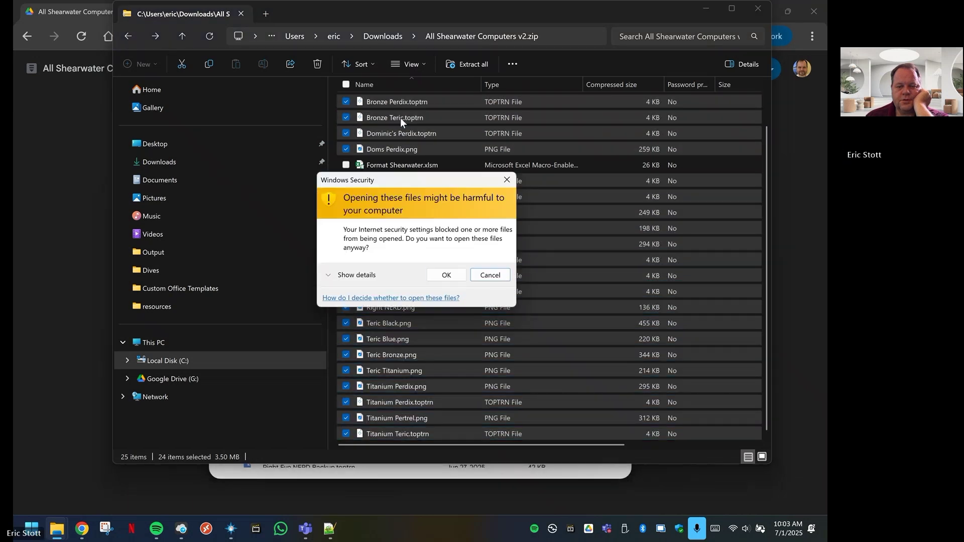
pyautogui.click(447, 274)
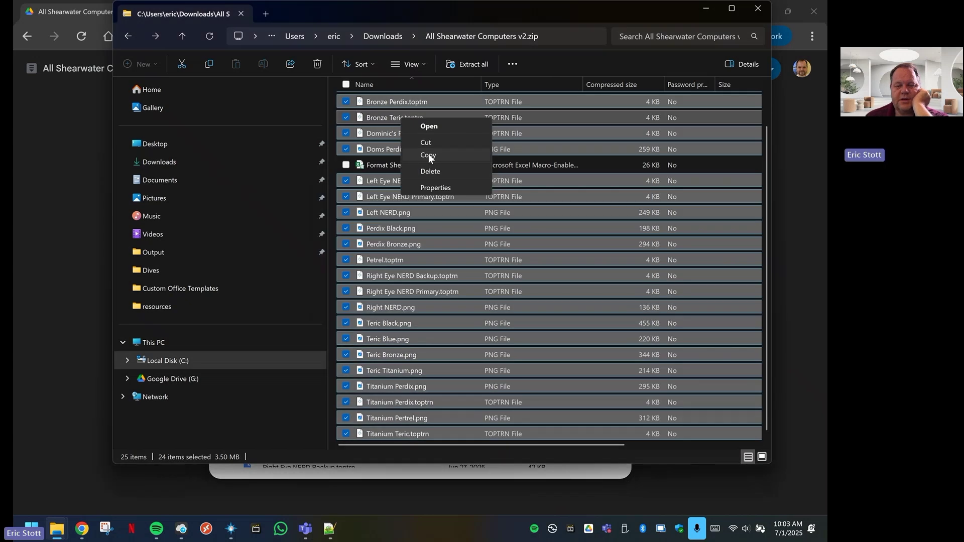
pyautogui.click(428, 155)
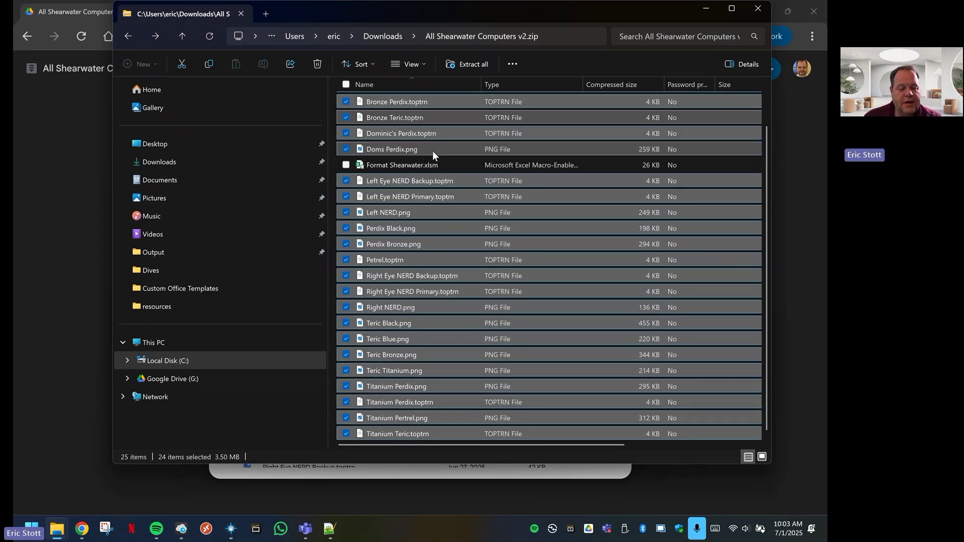
# Navigate to C:\Program Files\Telemetry Overlay\resources
pyautogui.click(129, 358)
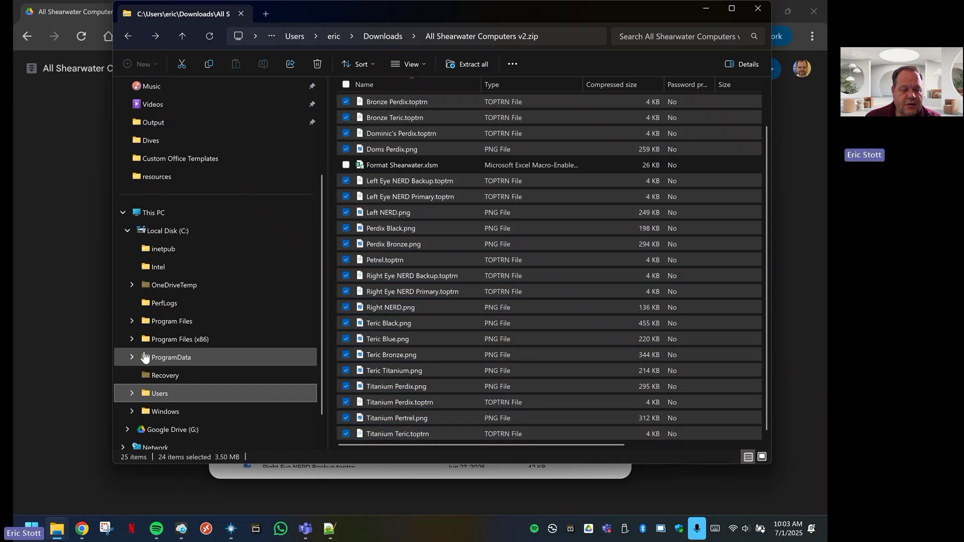
pyautogui.click(131, 321)
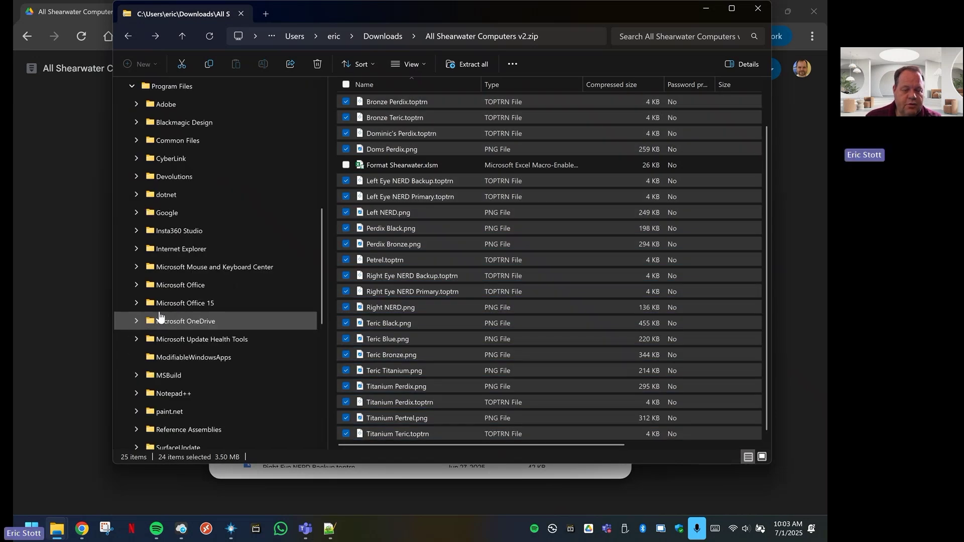
pyautogui.scroll(-4, 201, 329)
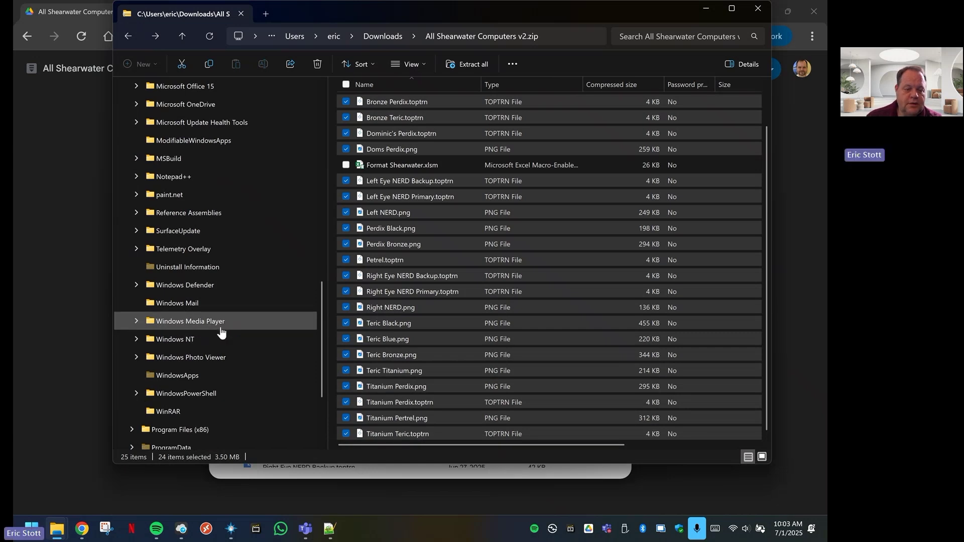
pyautogui.scroll(-1, 221, 332)
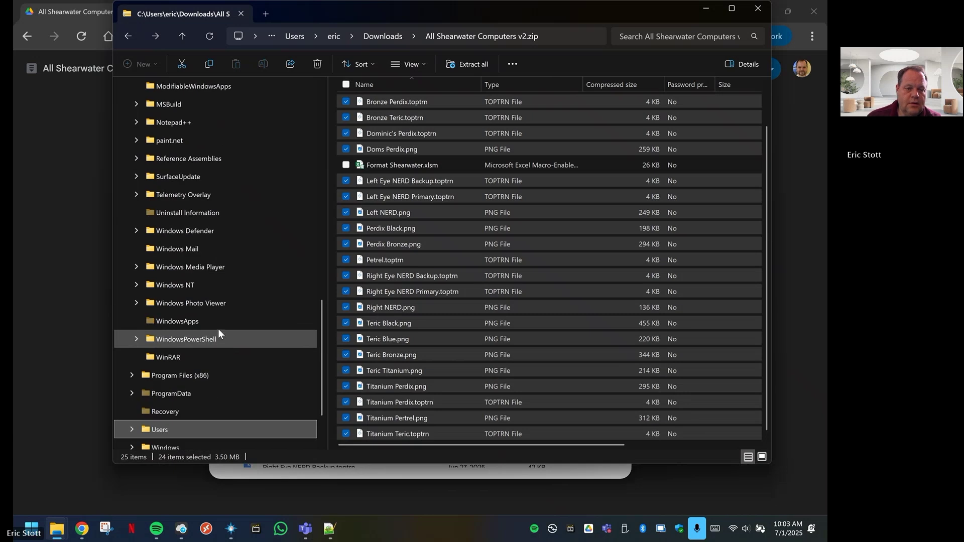
pyautogui.click(134, 195)
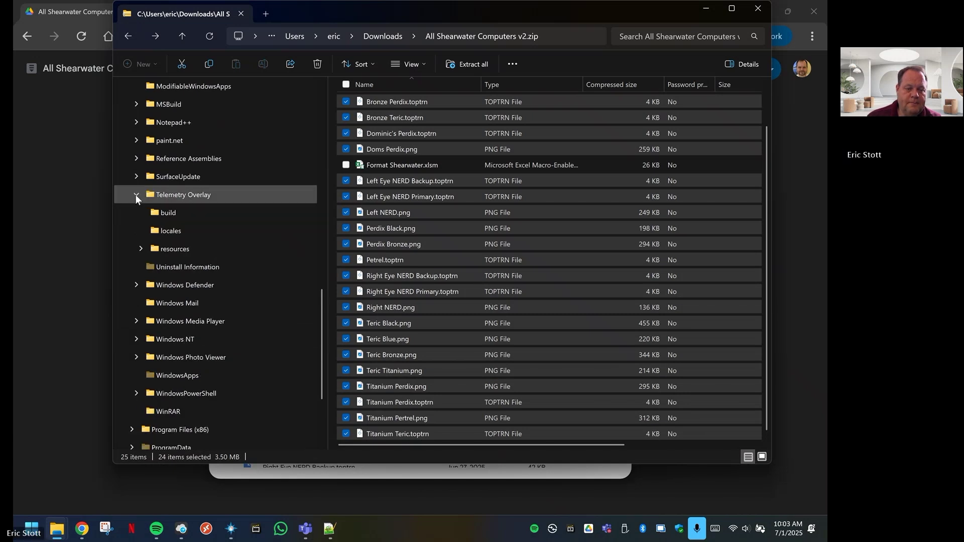
pyautogui.click(176, 251)
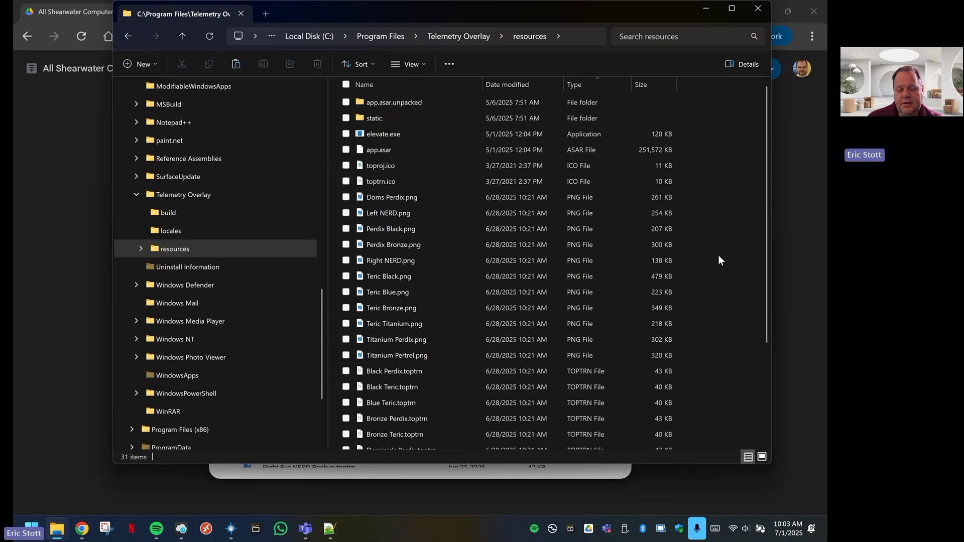
# Paste the gauge files into resources, replacing existing files and granting administrator permission
pyautogui.rightClick(718, 254)
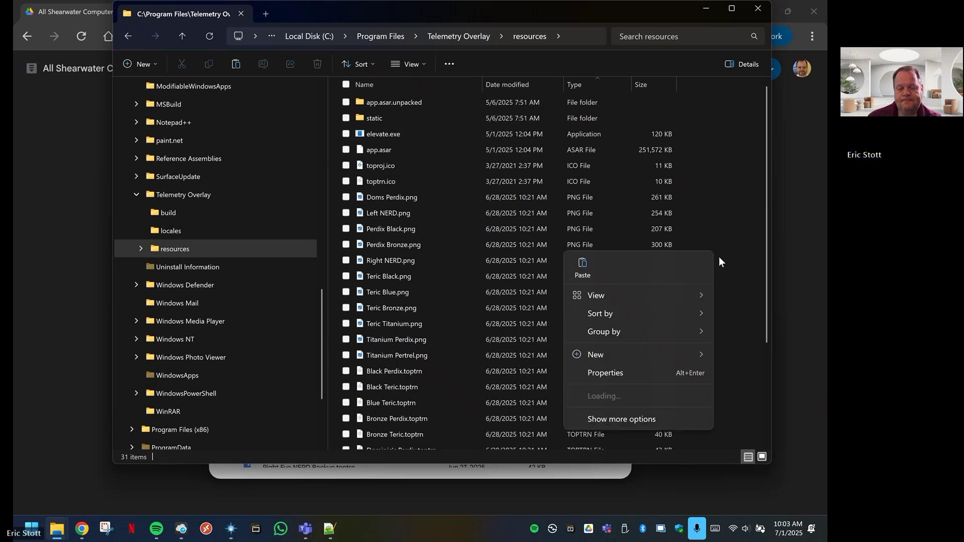
pyautogui.click(582, 264)
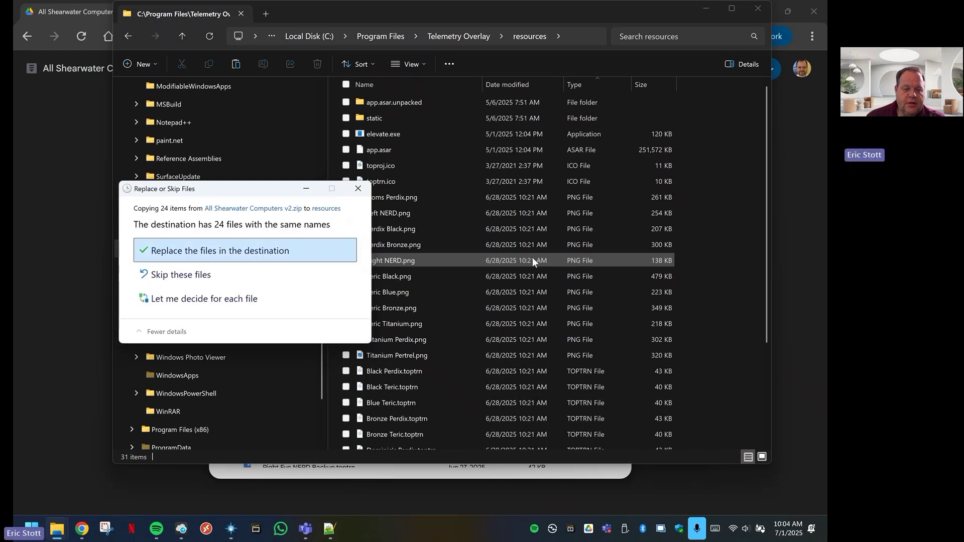
pyautogui.click(217, 255)
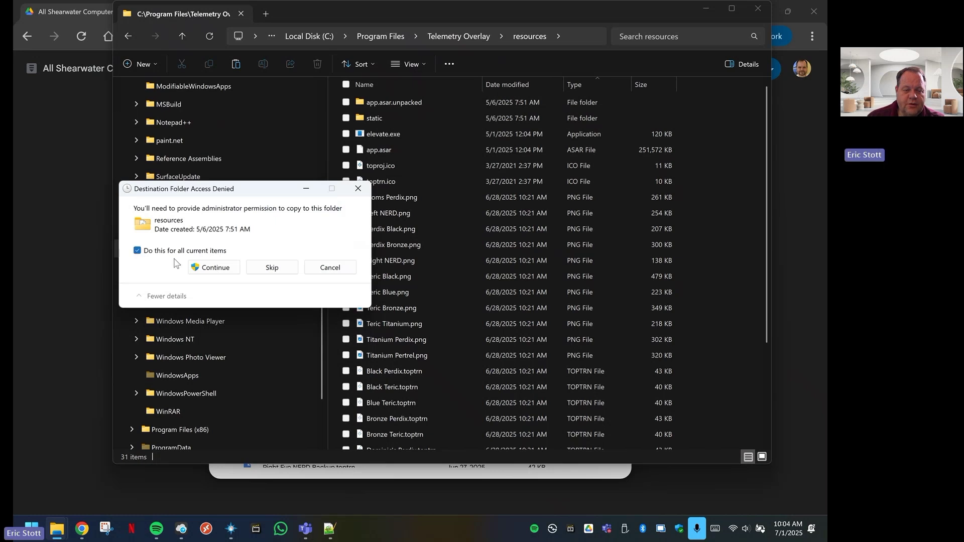
pyautogui.click(216, 268)
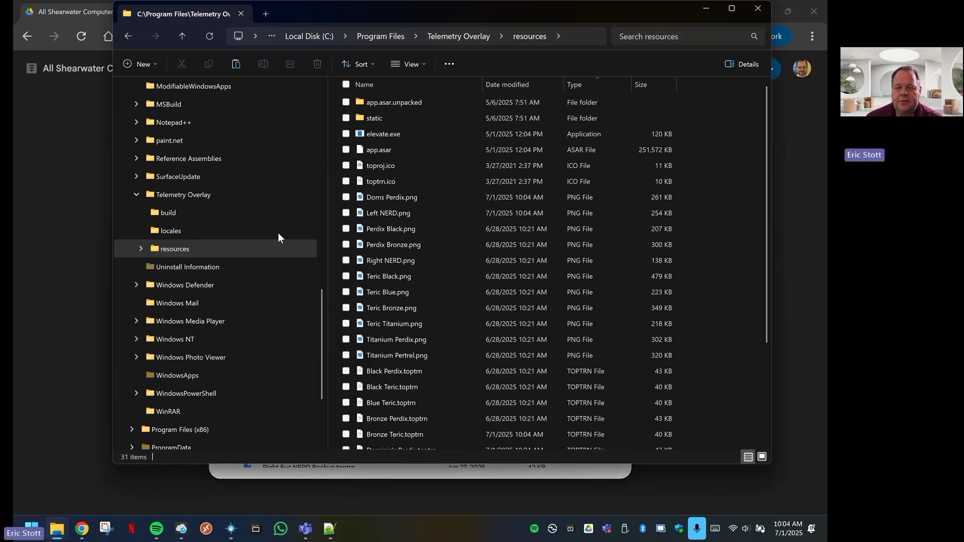
# Close File Explorer and the Drive browser, launch Telemetry Overlay, then switch to Shearwater's dive log
pyautogui.click(759, 9)
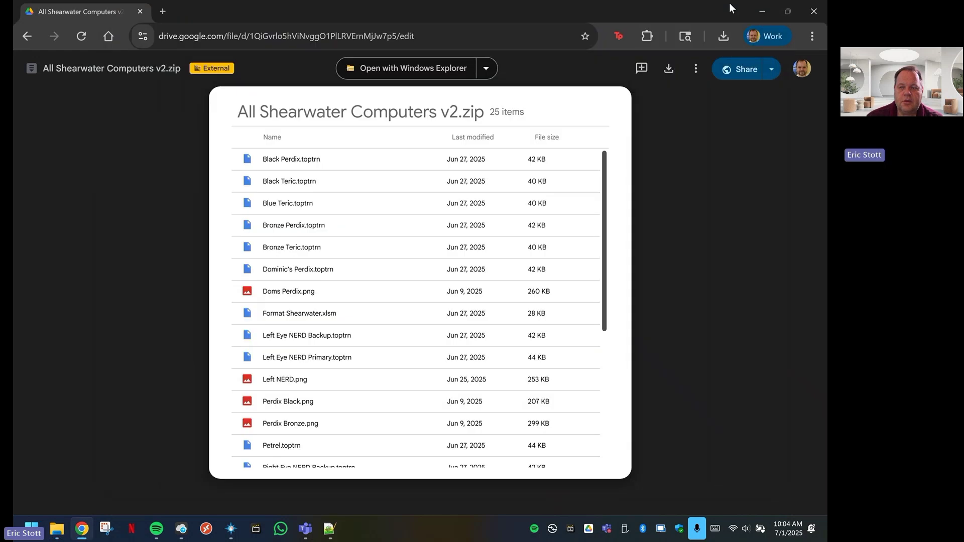
pyautogui.click(819, 16)
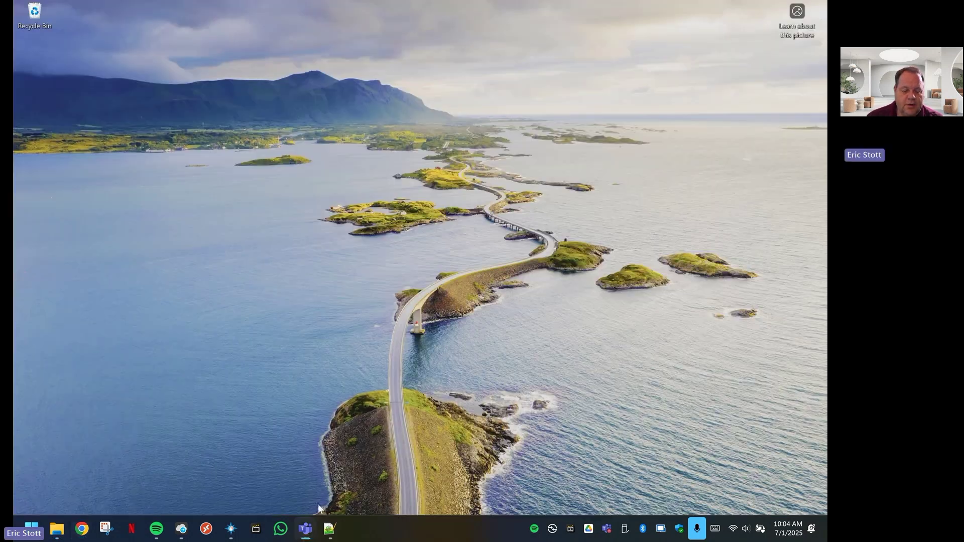
pyautogui.click(231, 530)
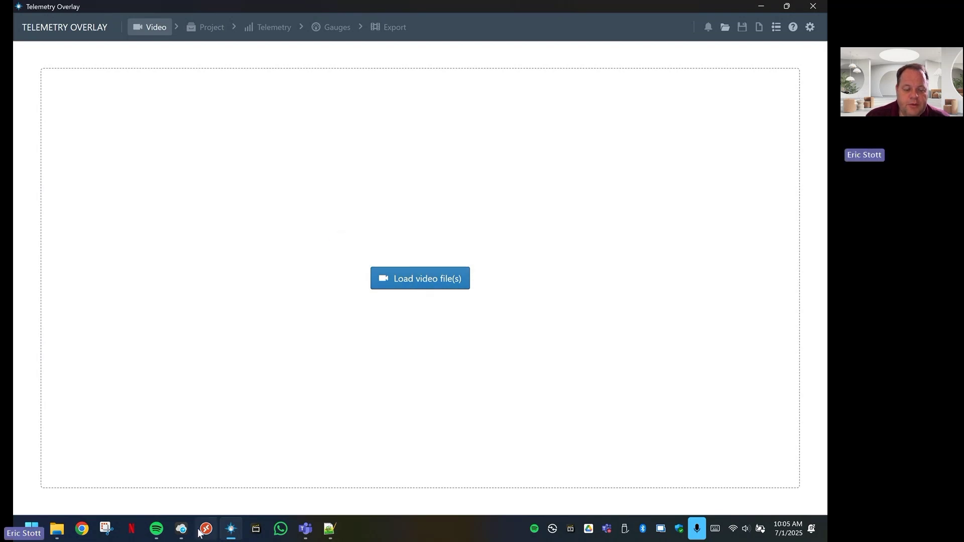
pyautogui.moveTo(181, 533)
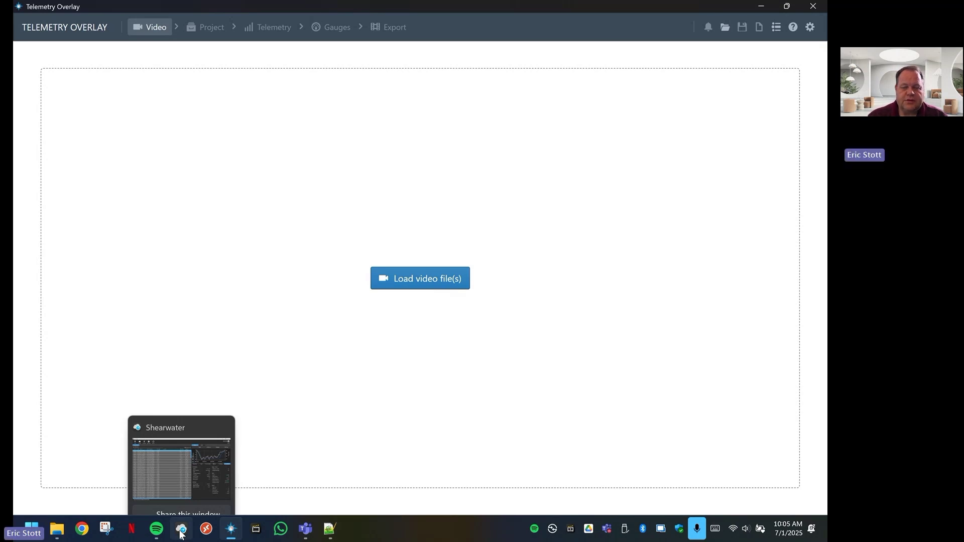
pyautogui.click(177, 465)
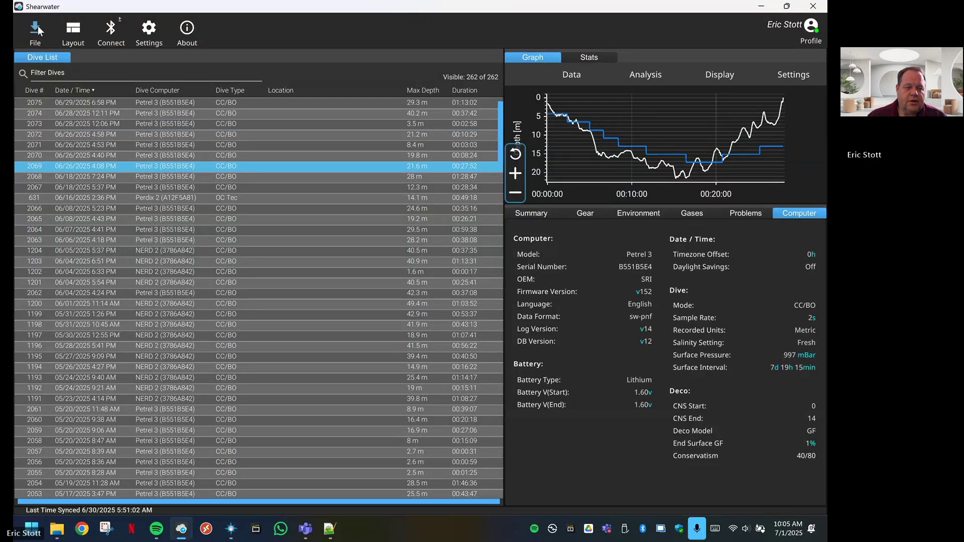
# Start a CSV (Excel) export of dive 2069 into the Dives folder
pyautogui.click(37, 30)
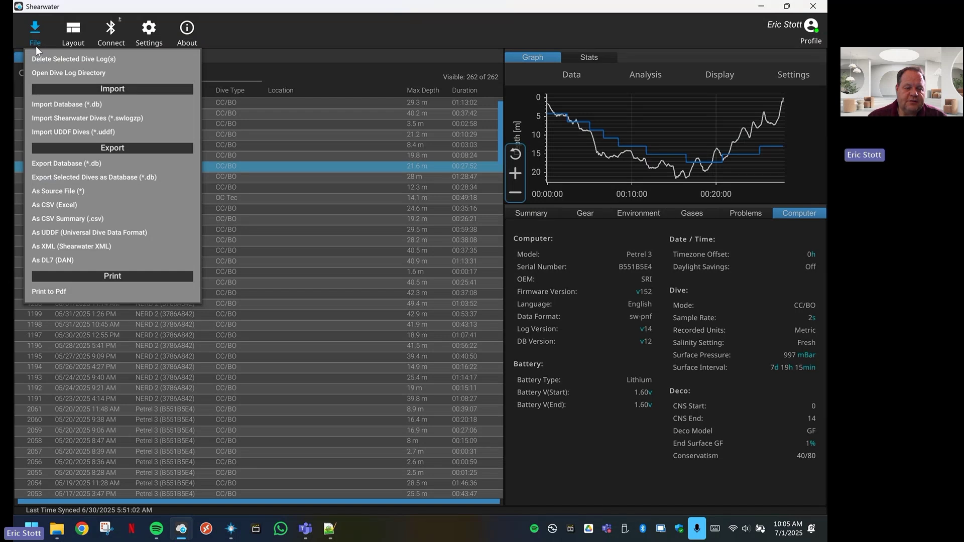
pyautogui.click(52, 204)
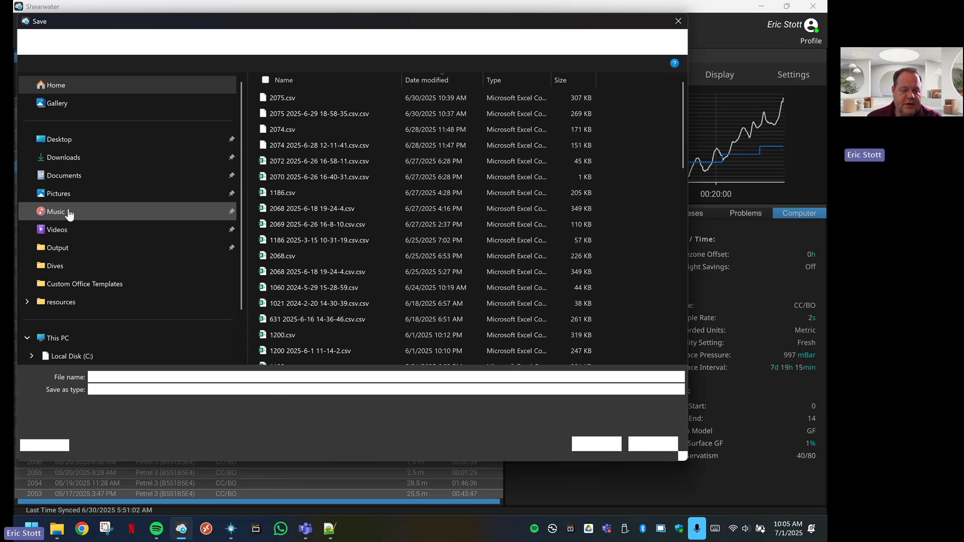
pyautogui.click(49, 266)
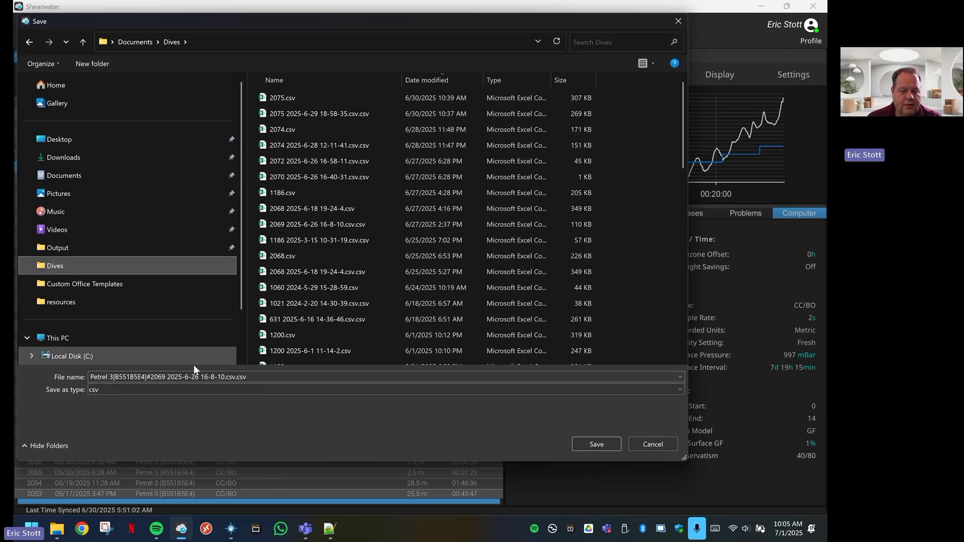
pyautogui.click(150, 377)
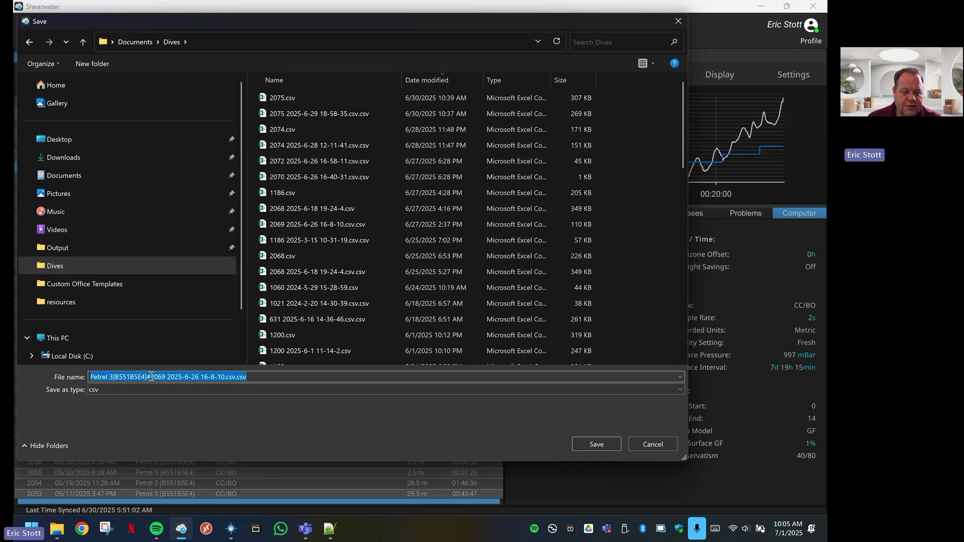
pyautogui.moveTo(151, 377); pyautogui.dragTo(84, 369)
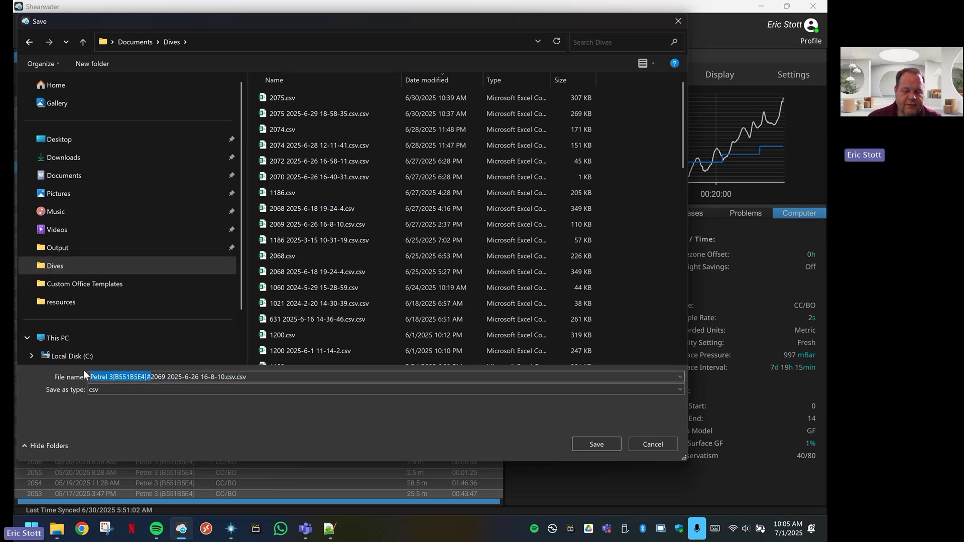
pyautogui.press('BackSpace')
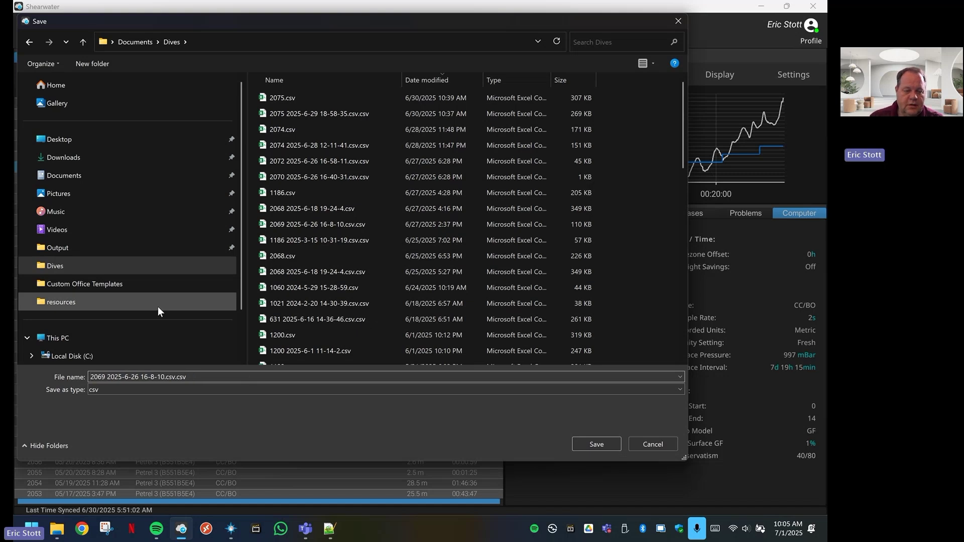
pyautogui.click(197, 377)
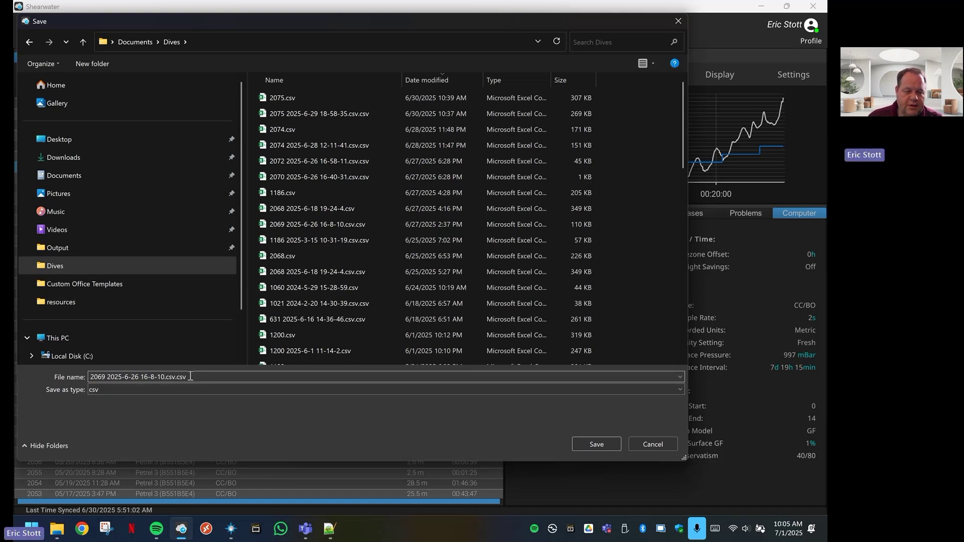
pyautogui.press('BackSpace')
pyautogui.press('BackSpace')
pyautogui.press('BackSpace')
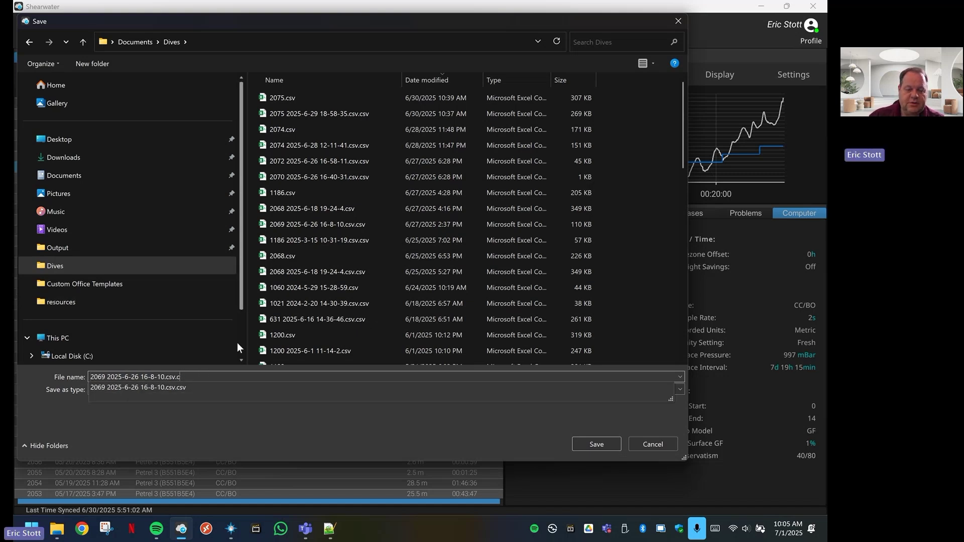
pyautogui.press('BackSpace')
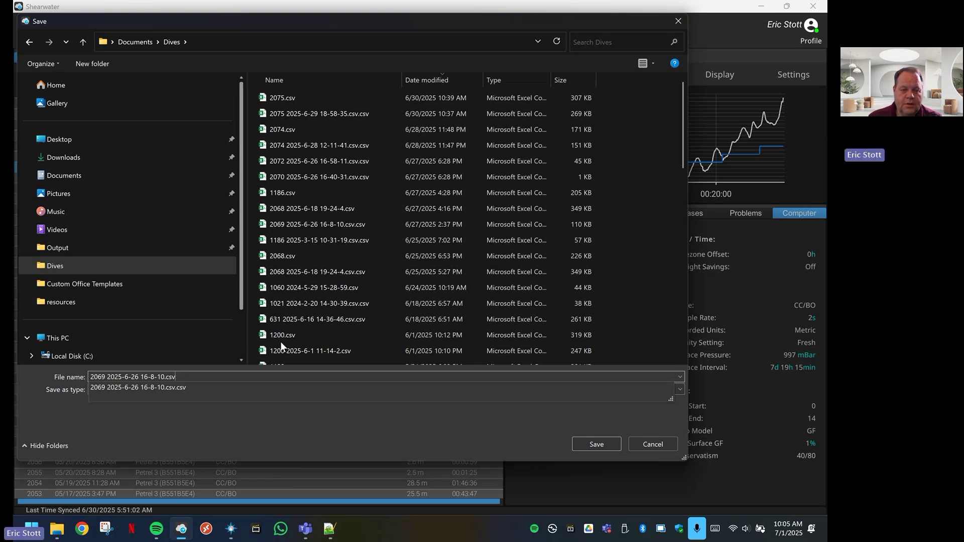
pyautogui.click(597, 444)
pyautogui.click(597, 442)
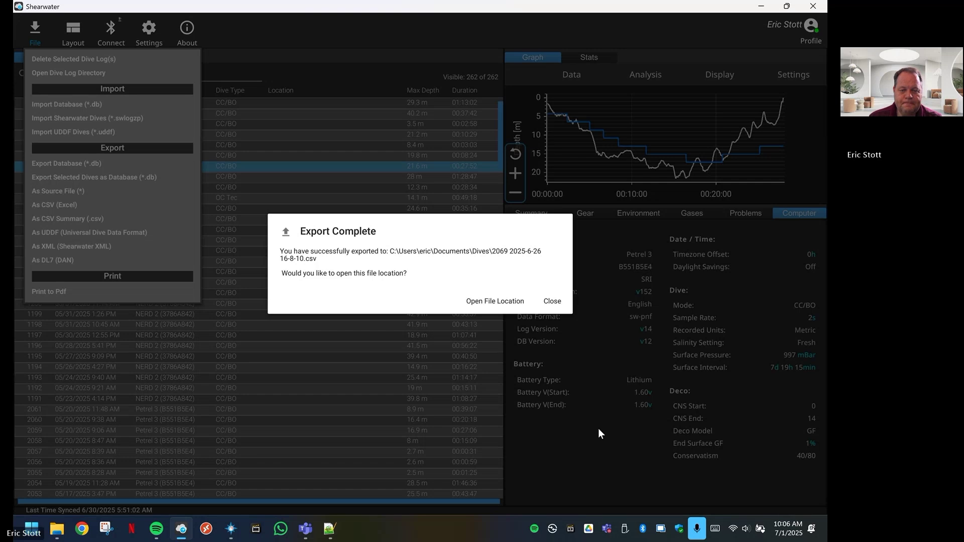
pyautogui.click(486, 302)
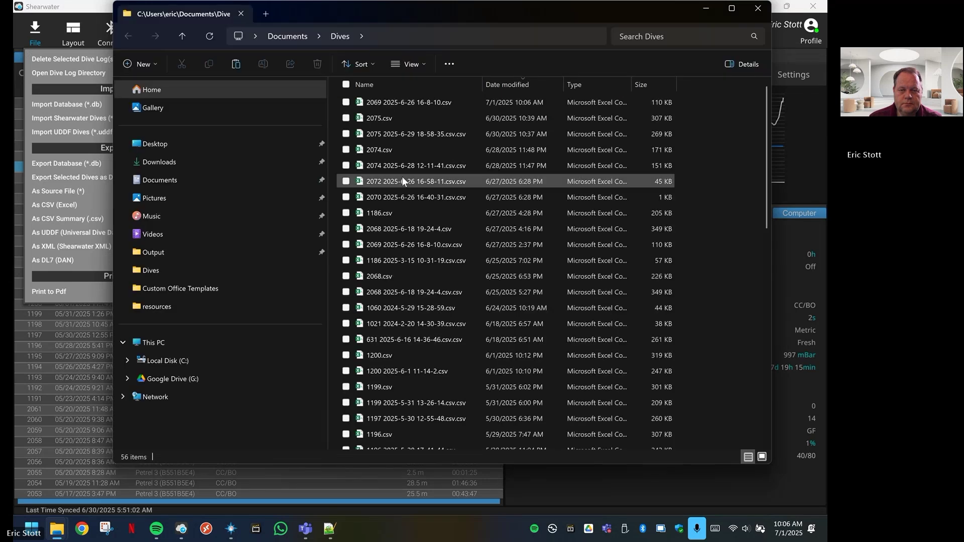
pyautogui.click(408, 101)
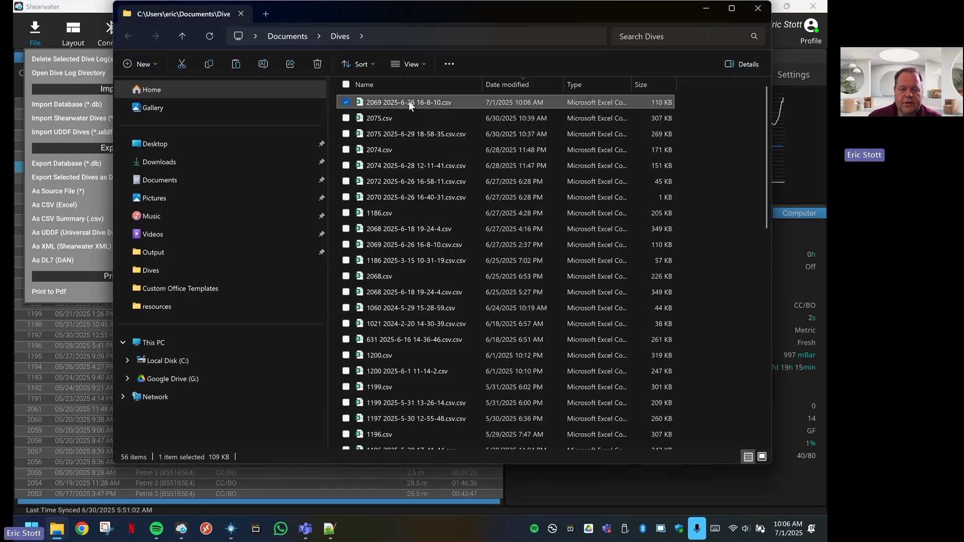
pyautogui.doubleClick(408, 101)
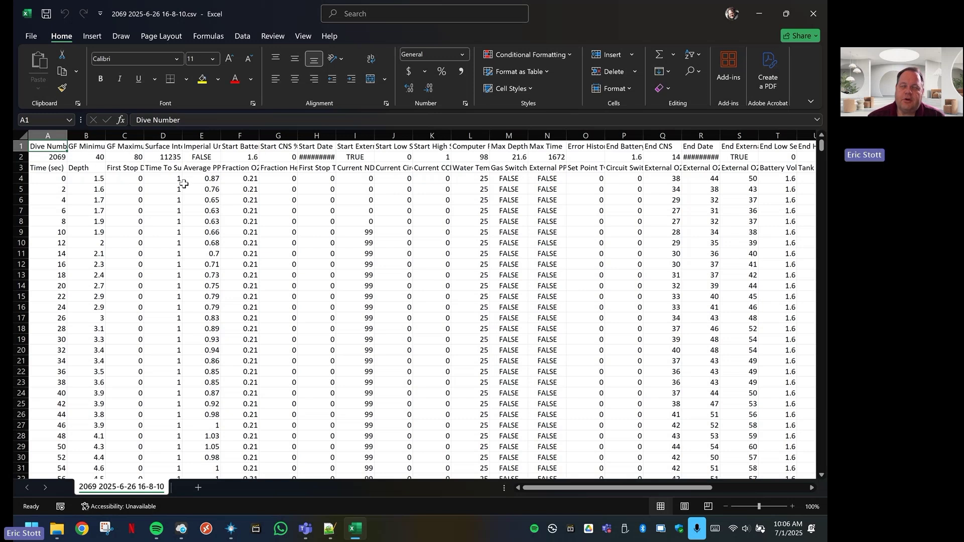
# Inspect the first few time values in column A of the dive log
pyautogui.click(56, 179)
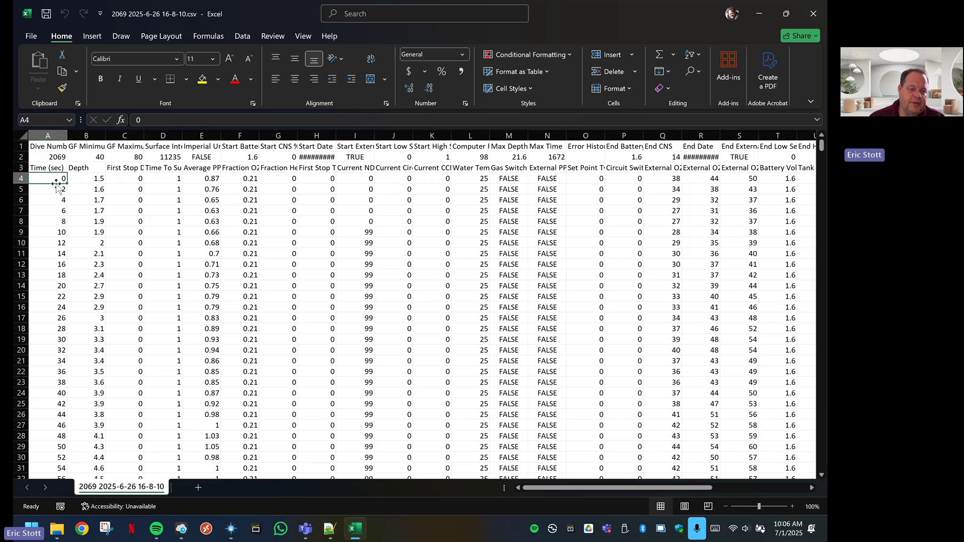
pyautogui.click(56, 192)
pyautogui.click(55, 202)
pyautogui.click(56, 211)
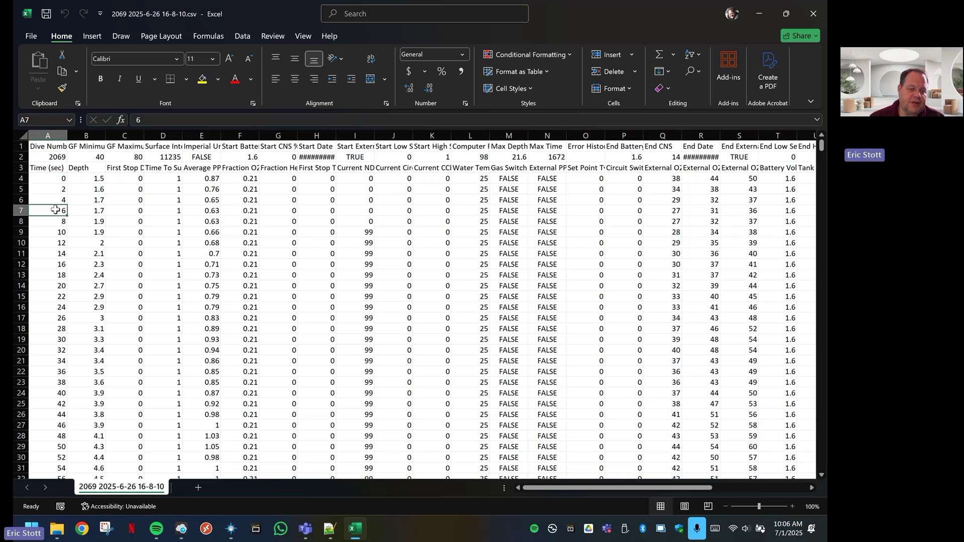
pyautogui.click(55, 221)
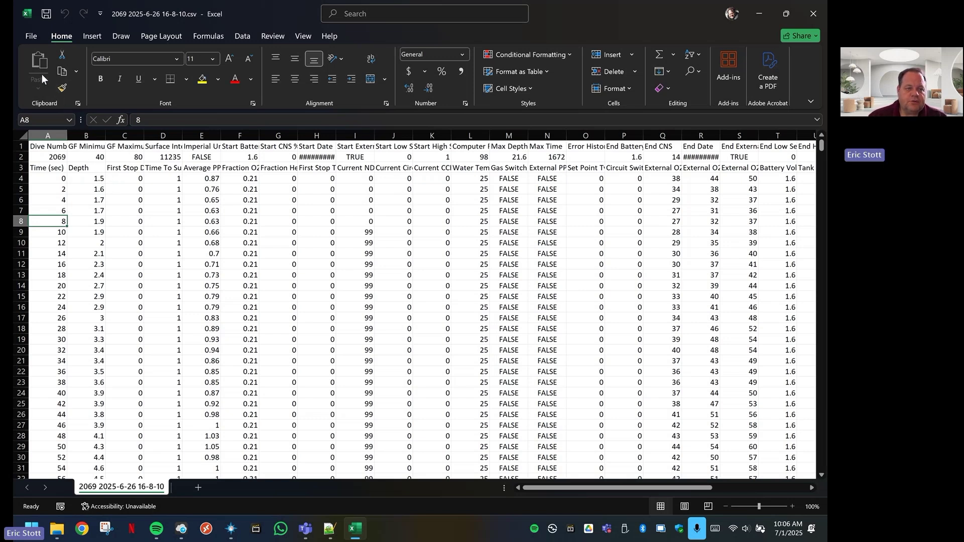
# Copy the entire dive log data range from A1 and show the new-workbook templates
pyautogui.click(50, 148)
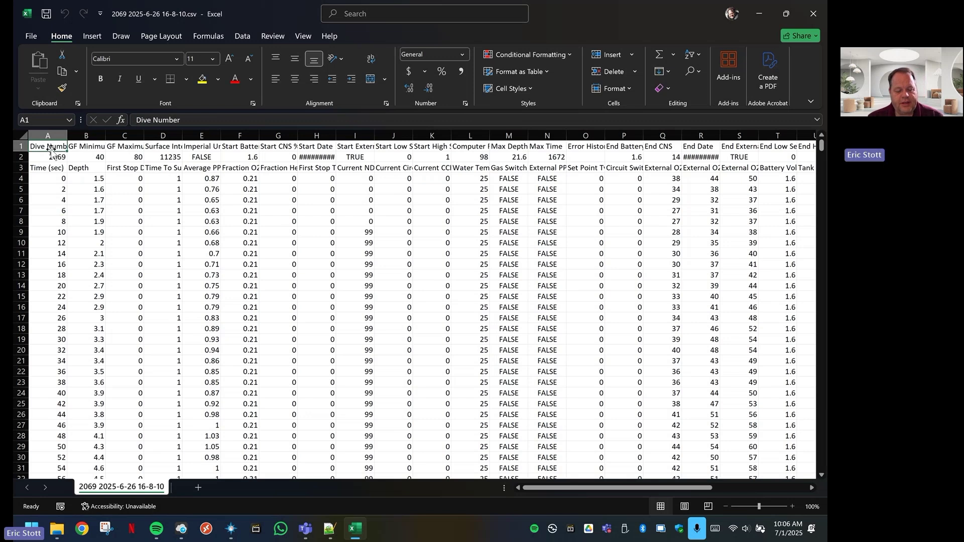
pyautogui.hotkey('ctrl', 'shift', 'End')
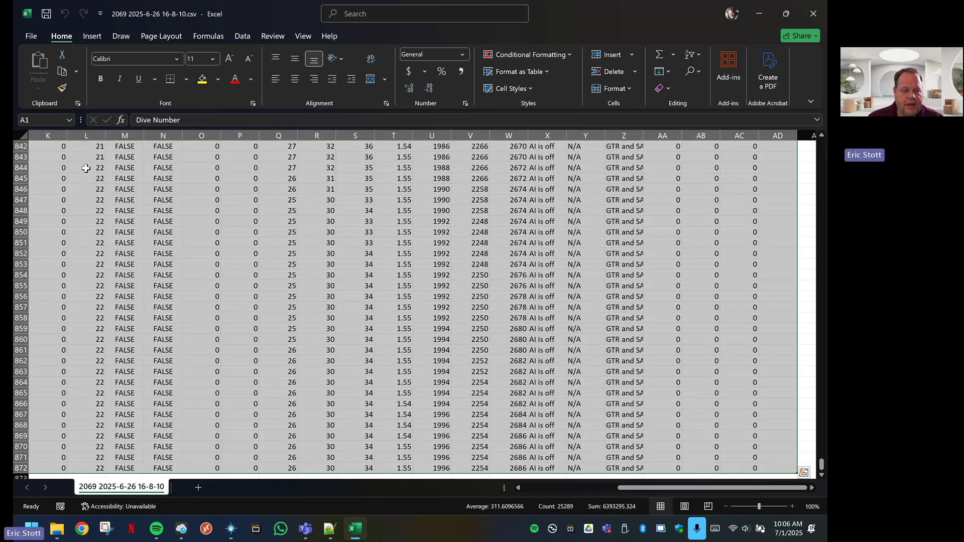
pyautogui.rightClick(86, 168)
pyautogui.click(113, 212)
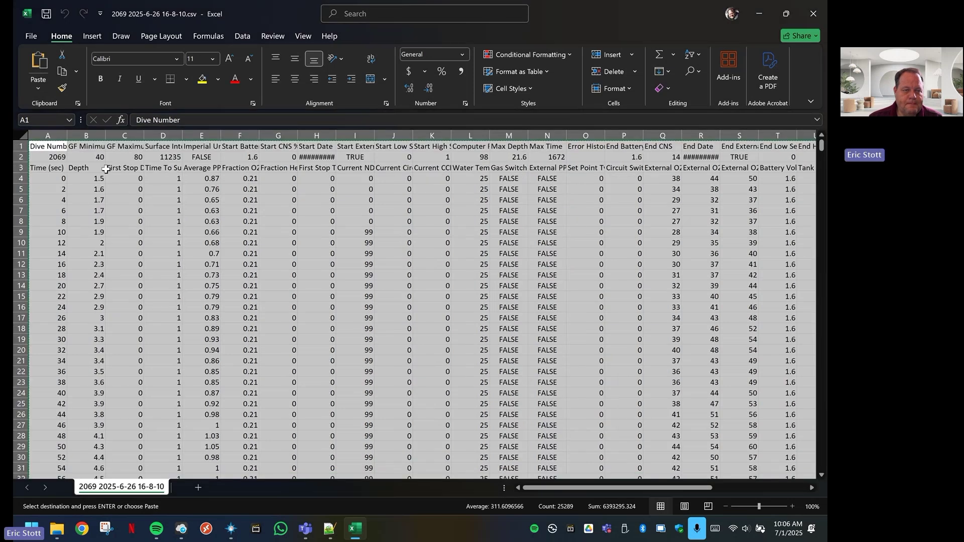
pyautogui.click(31, 37)
pyautogui.click(44, 89)
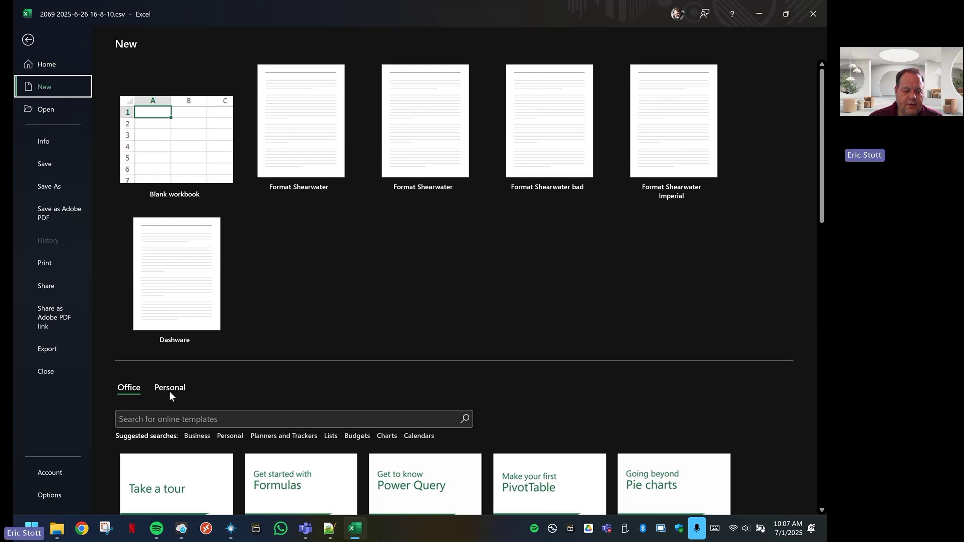
# Create a workbook from the personal Format Shearwater template and paste the dive data at A1
pyautogui.click(170, 389)
pyautogui.scroll(-1, 215, 372)
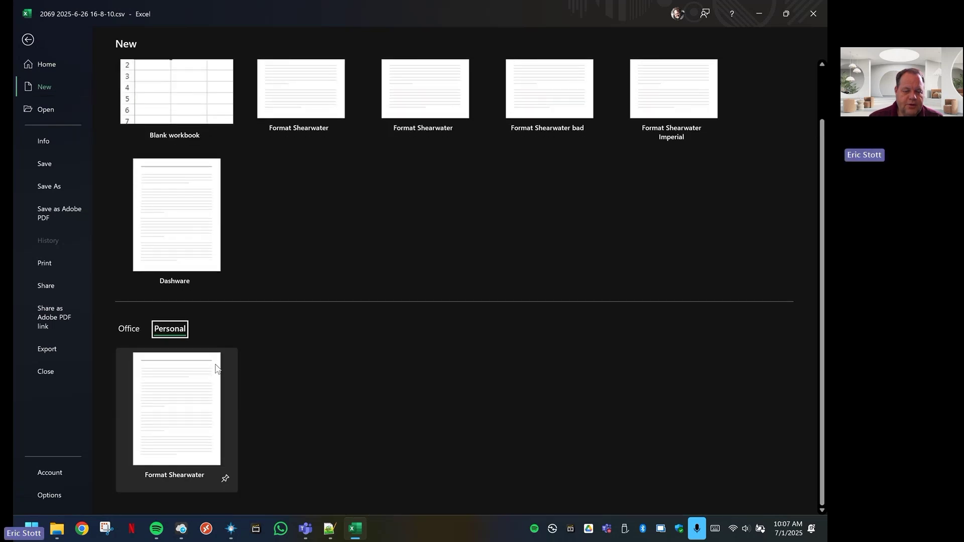
pyautogui.click(183, 418)
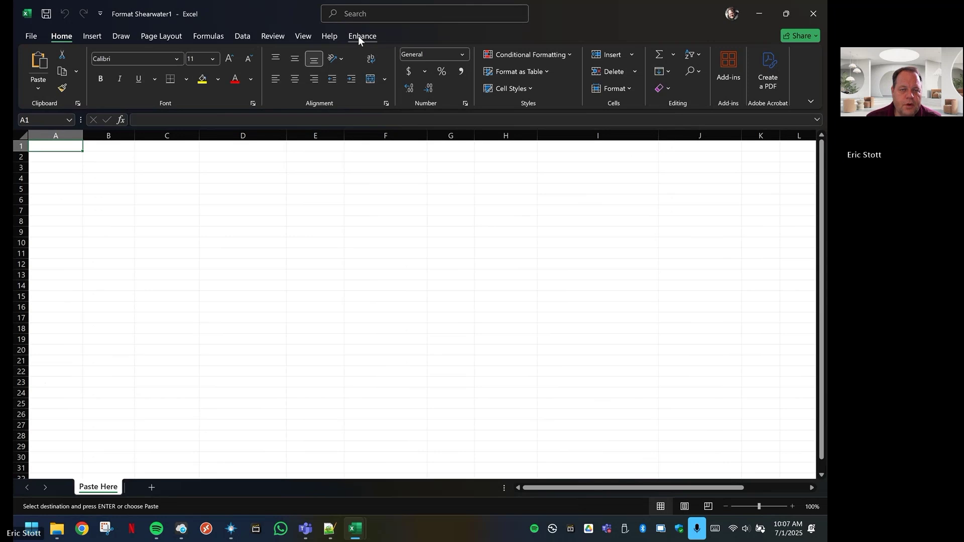
pyautogui.rightClick(41, 146)
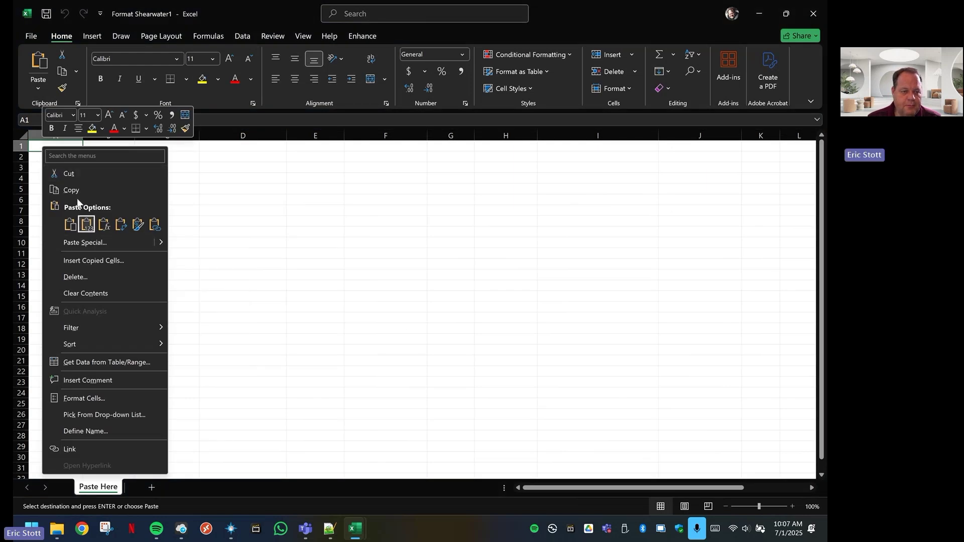
pyautogui.click(71, 226)
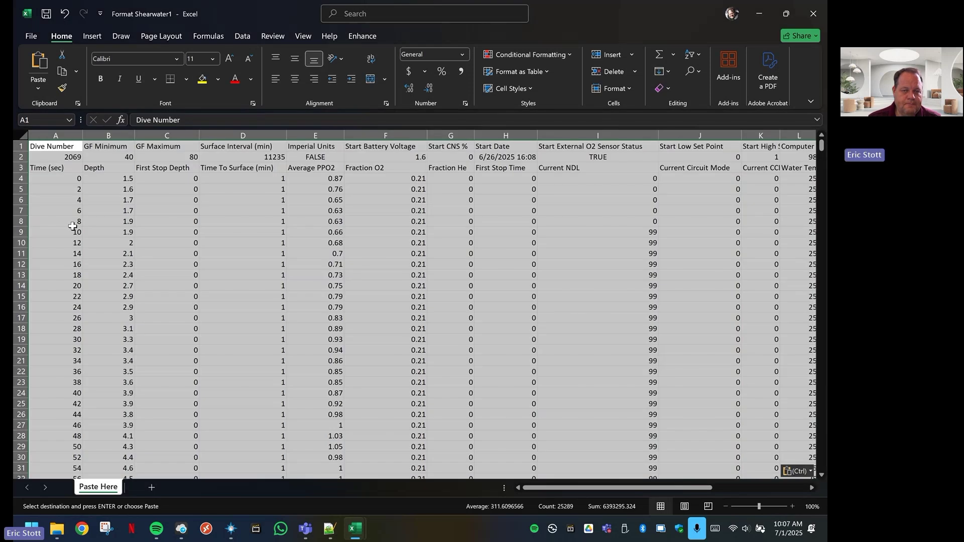
pyautogui.click(360, 37)
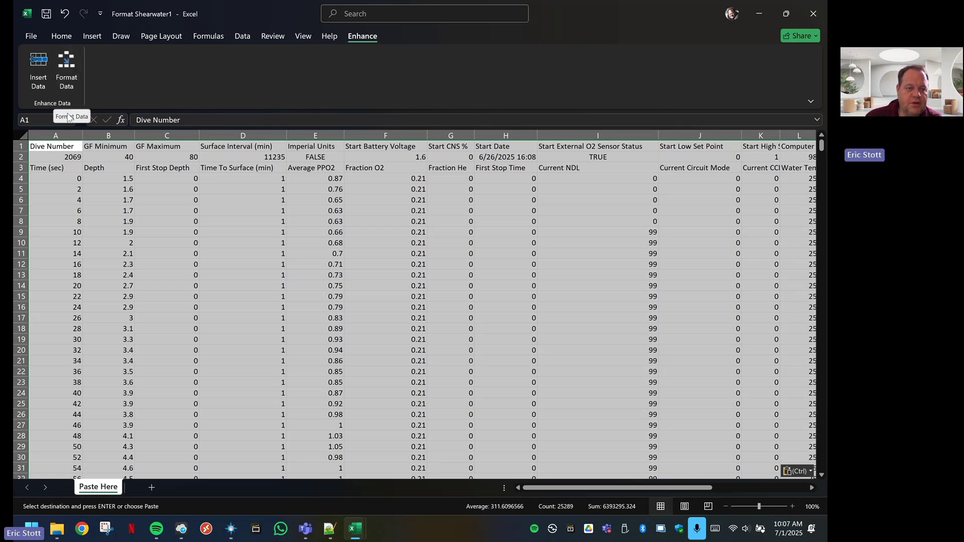
# Run Enhance > Format Data on the pasted dive data, then go to Save As
pyautogui.click(67, 64)
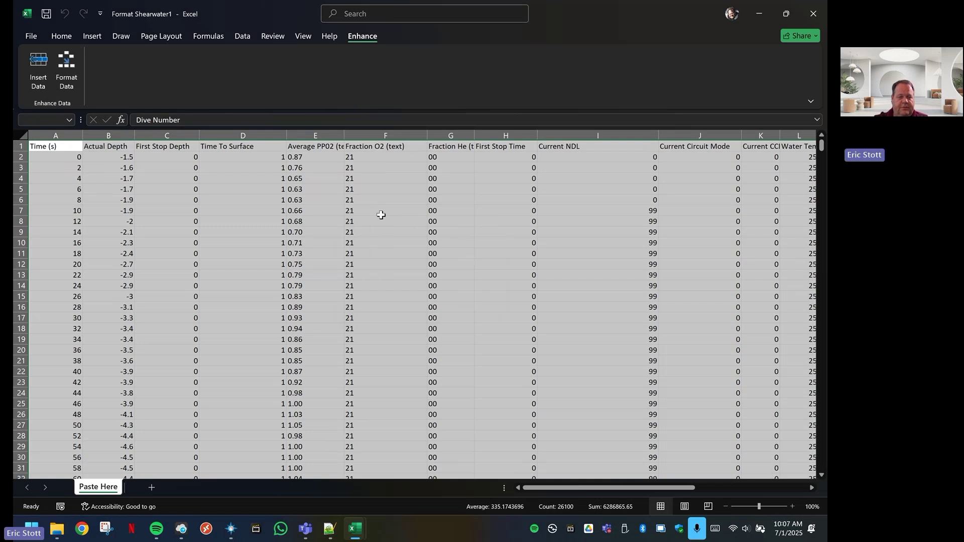
pyautogui.click(36, 39)
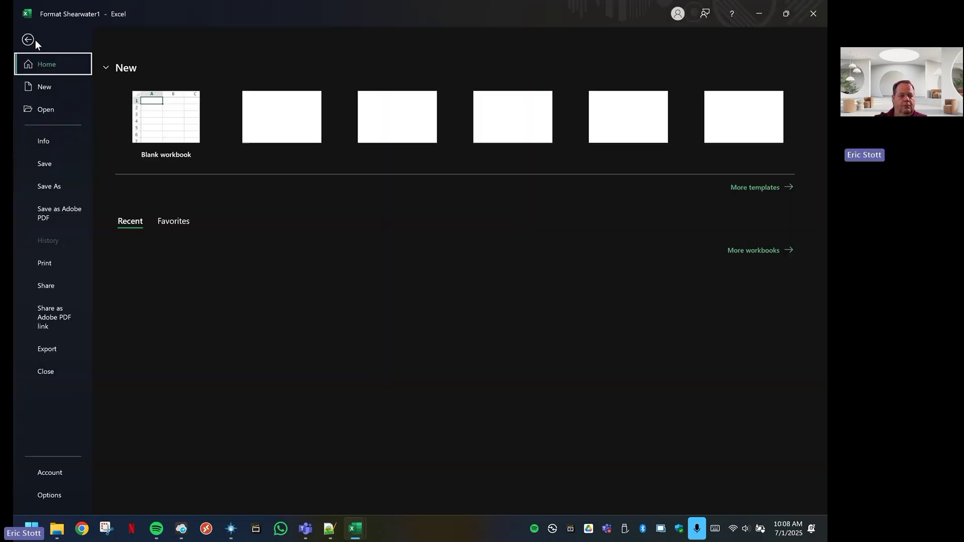
pyautogui.click(55, 186)
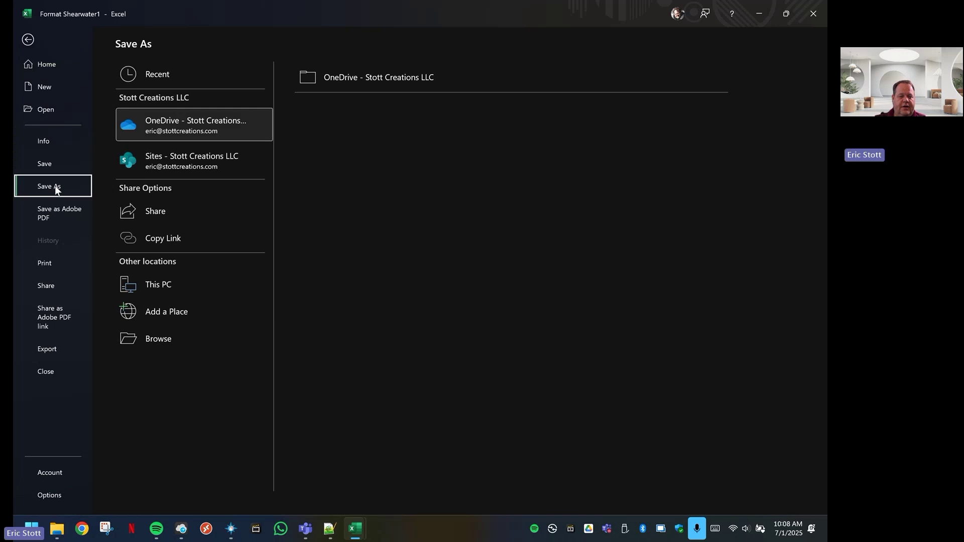
# Save the formatted data as 2069.csv in CSV UTF-8 format in Documents\Dives
pyautogui.click(159, 340)
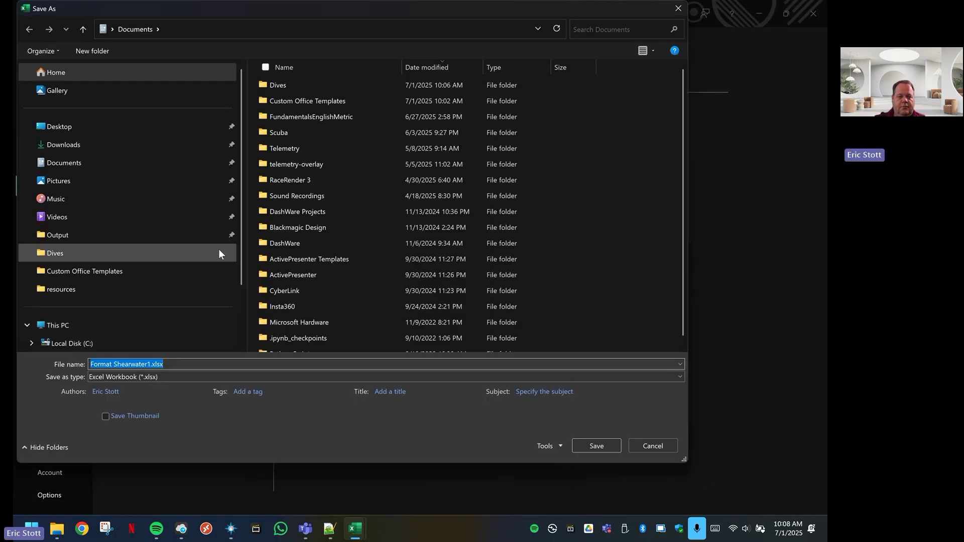
pyautogui.doubleClick(282, 86)
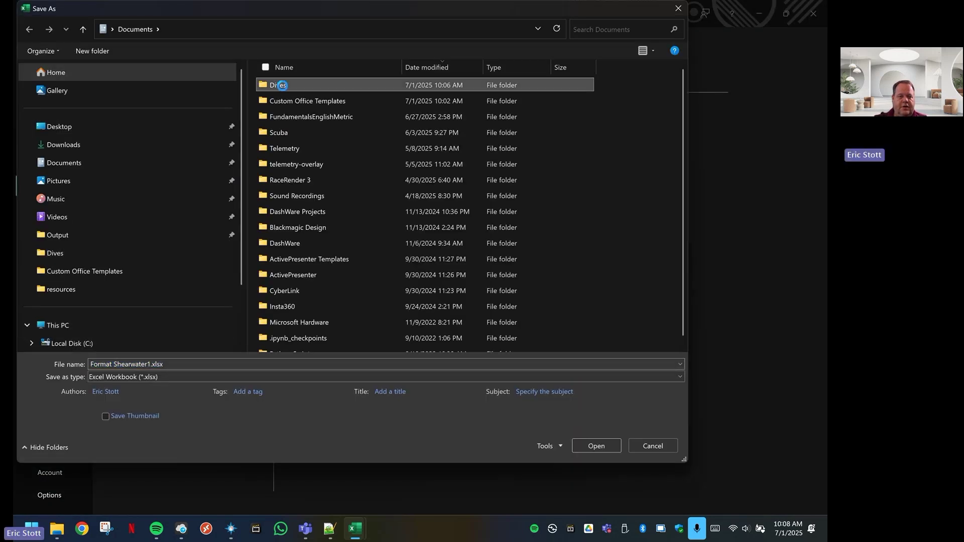
pyautogui.click(150, 377)
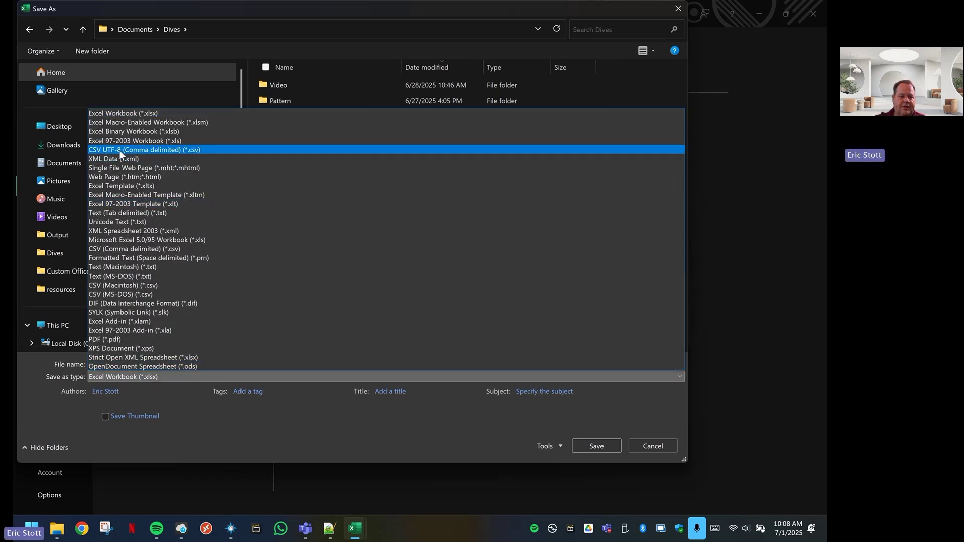
pyautogui.click(119, 149)
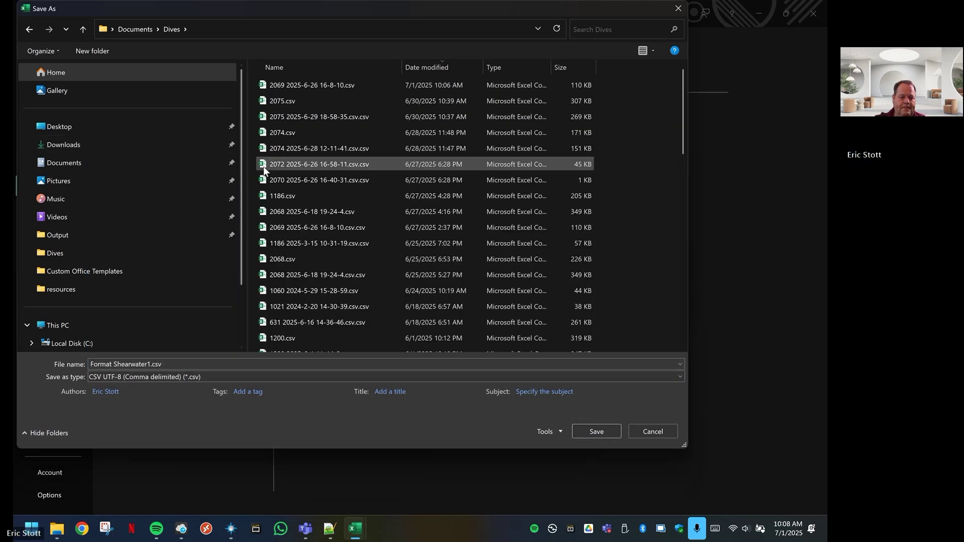
pyautogui.click(288, 83)
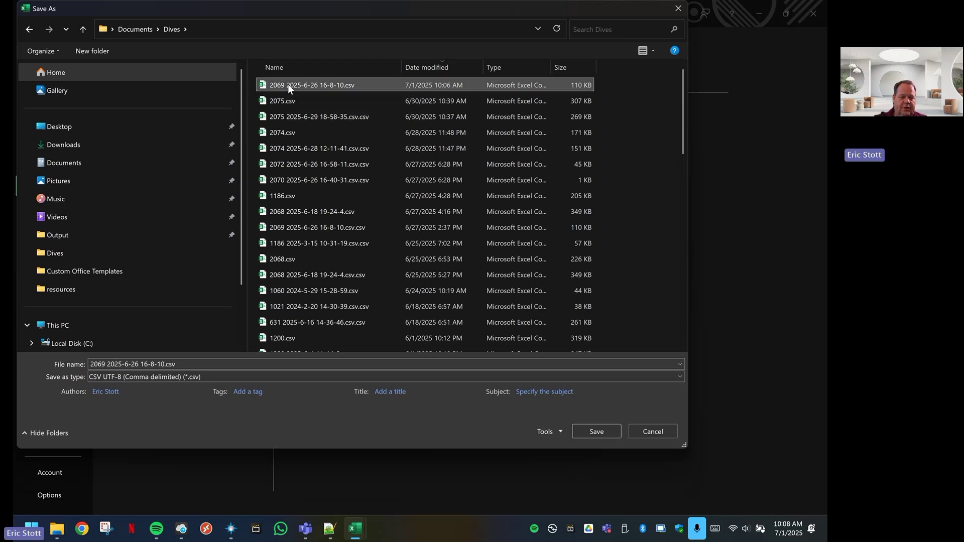
pyautogui.click(163, 363)
pyautogui.moveTo(164, 364); pyautogui.dragTo(107, 361)
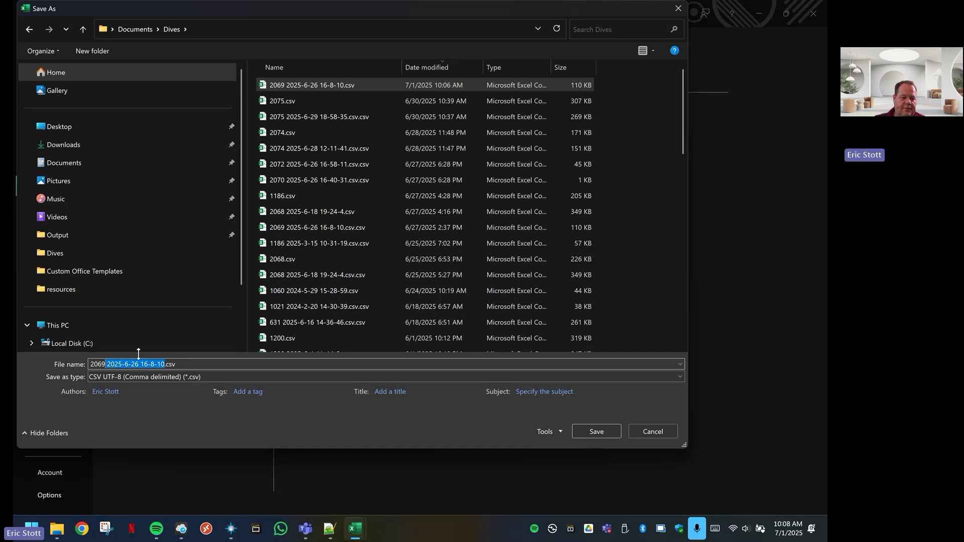
pyautogui.press('BackSpace')
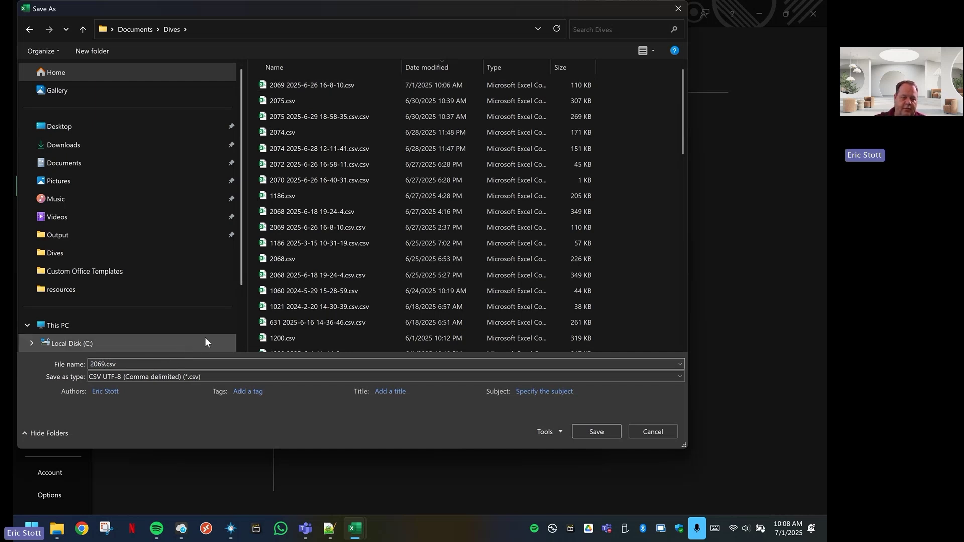
pyautogui.click(605, 433)
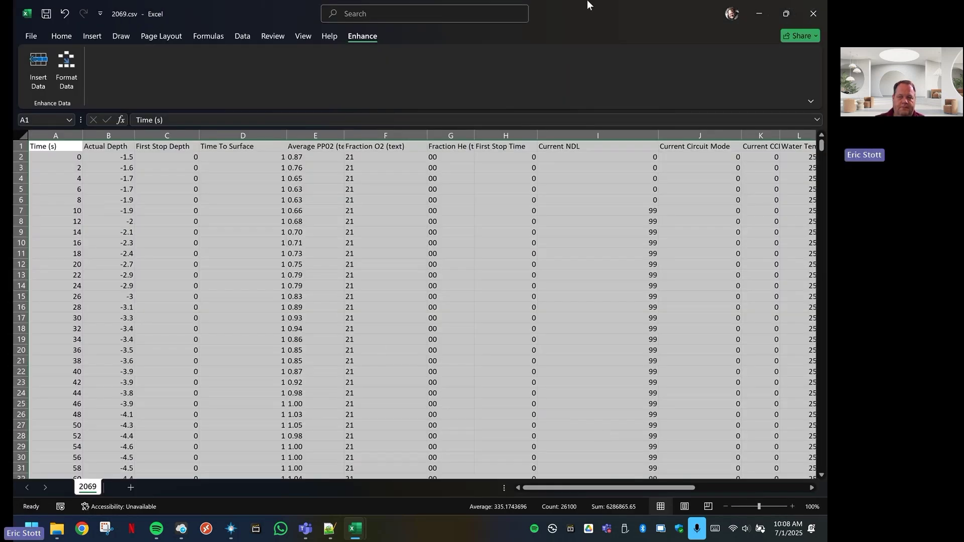
# Close the 2069.csv and original dive log workbooks and the Dives folder window
pyautogui.click(815, 16)
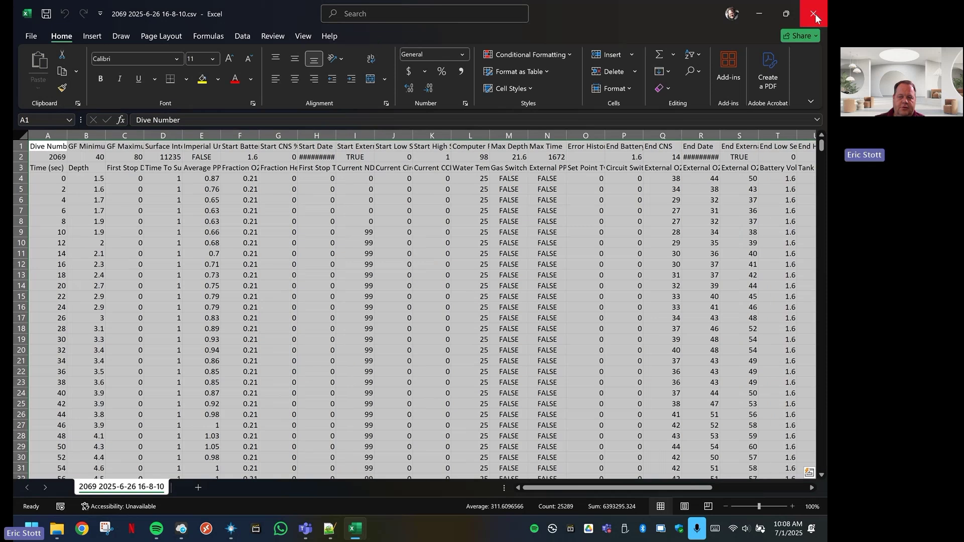
pyautogui.click(812, 14)
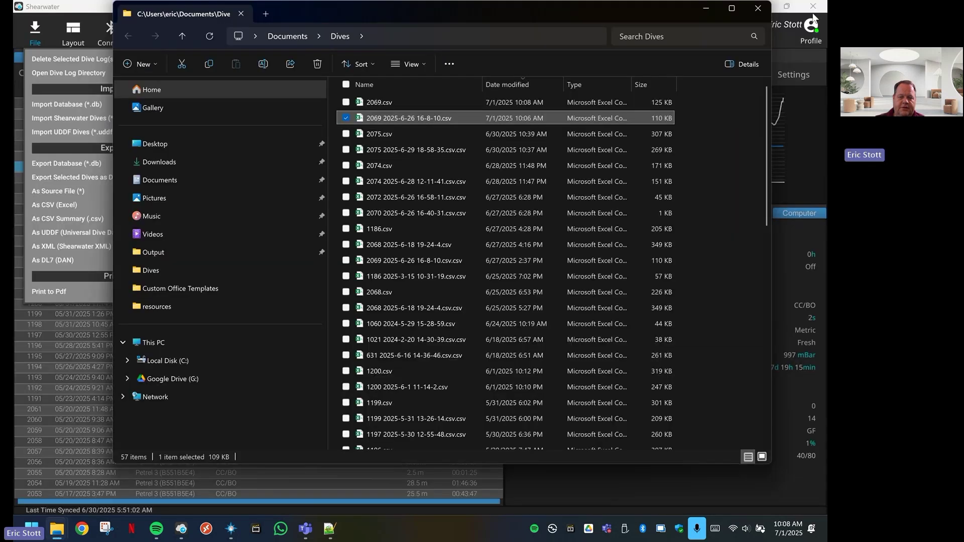
pyautogui.click(758, 10)
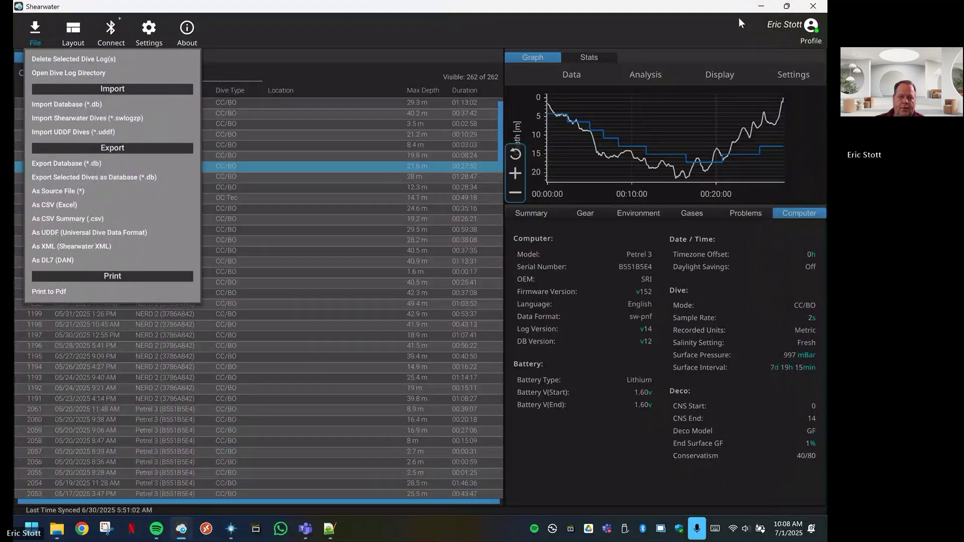
# Load Sample Small File.mp4 from Documents\Dives\Video, skipping video optimization
pyautogui.click(762, 7)
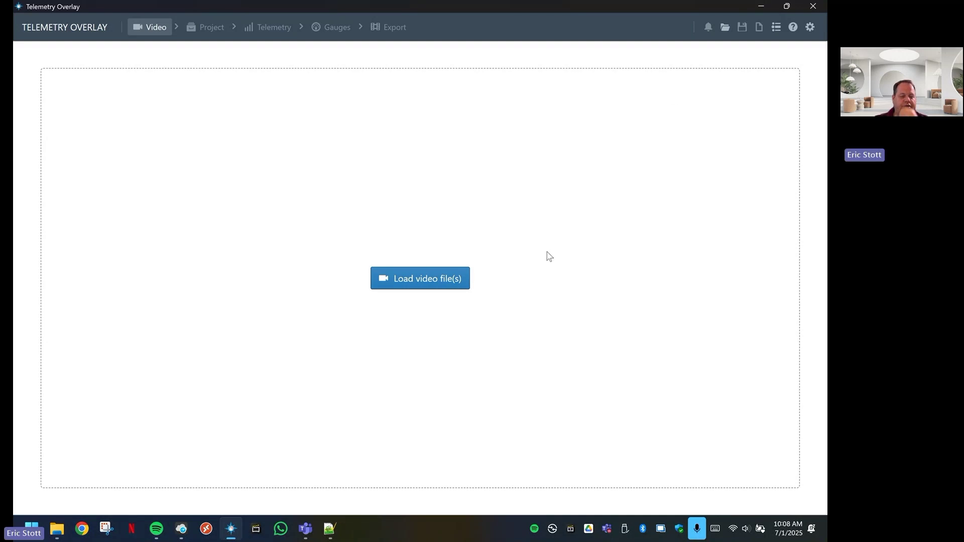
pyautogui.click(422, 280)
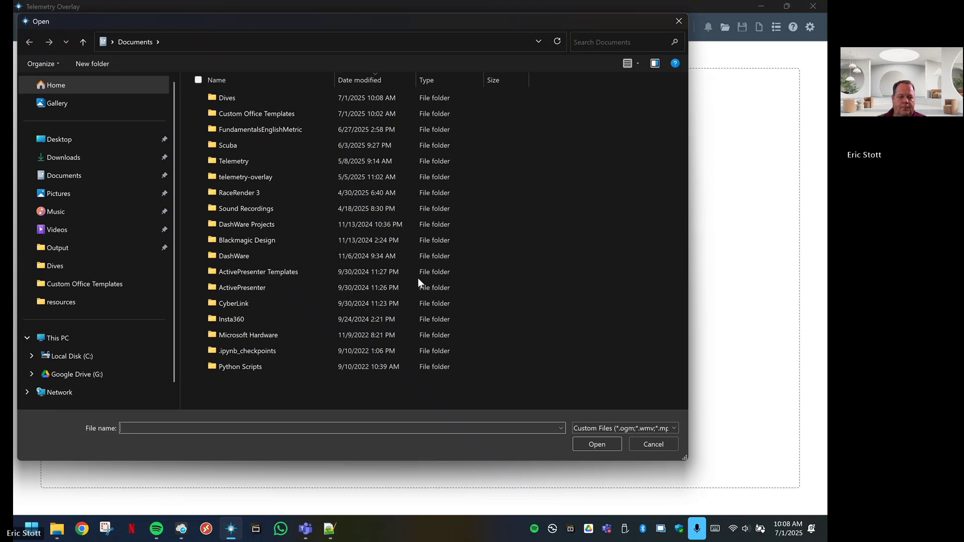
pyautogui.doubleClick(222, 98)
pyautogui.doubleClick(223, 97)
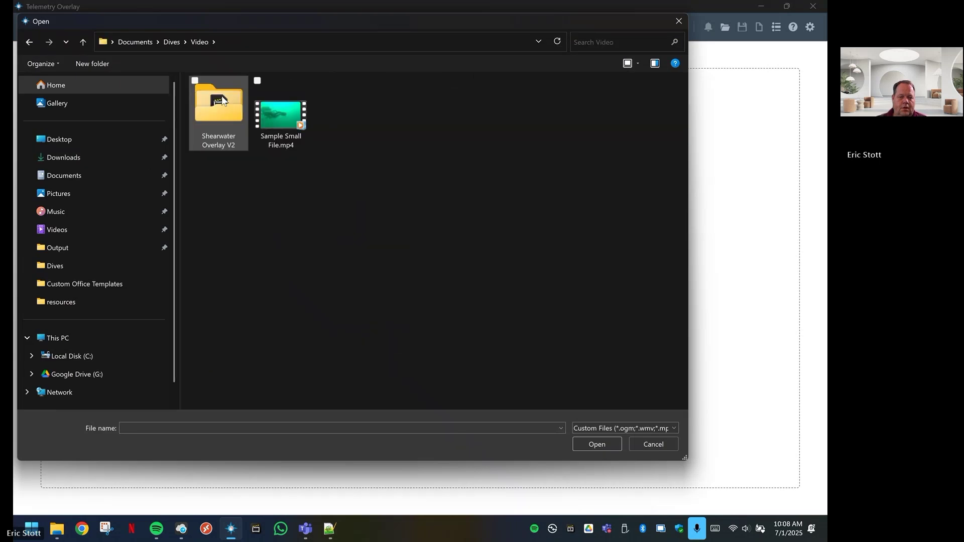
pyautogui.doubleClick(278, 117)
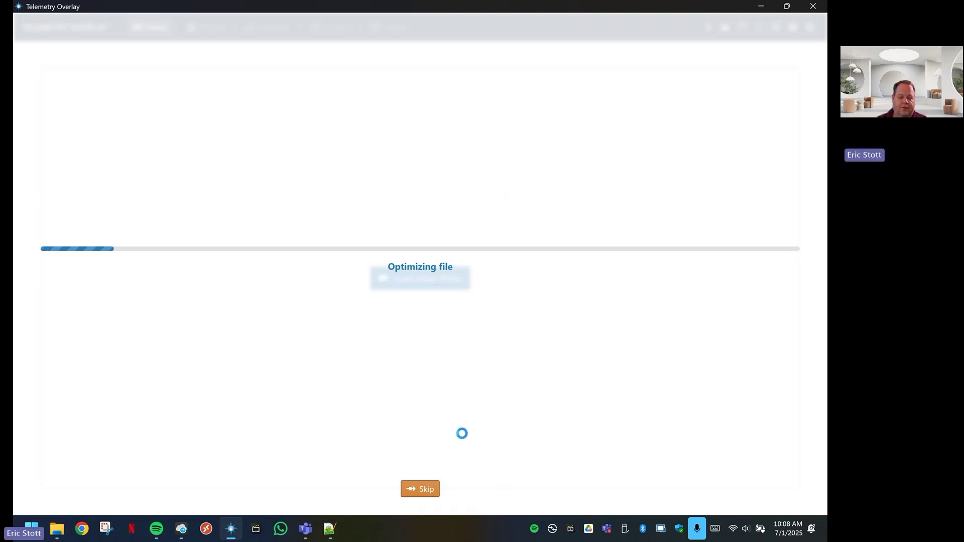
pyautogui.click(421, 492)
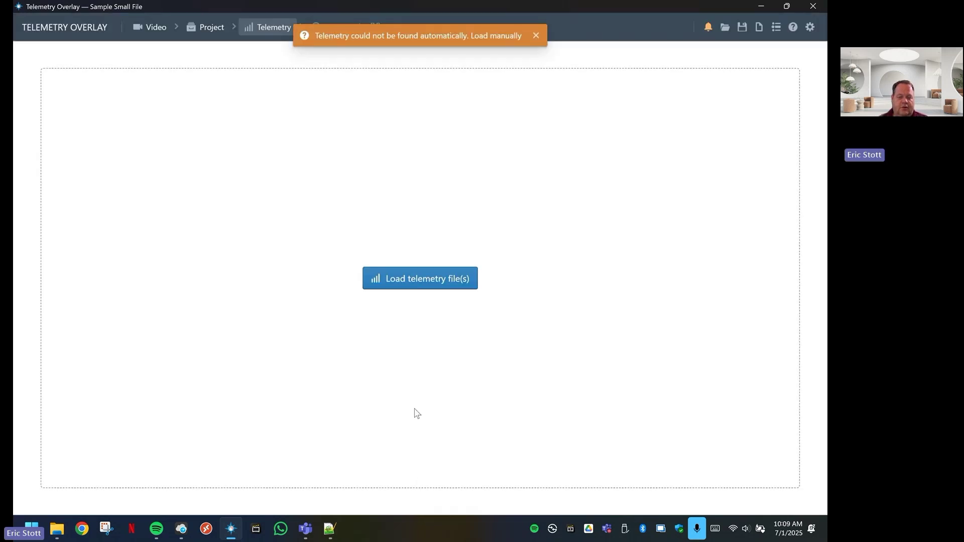
# Load 2069.csv from the Dives folder as the telemetry file
pyautogui.click(427, 278)
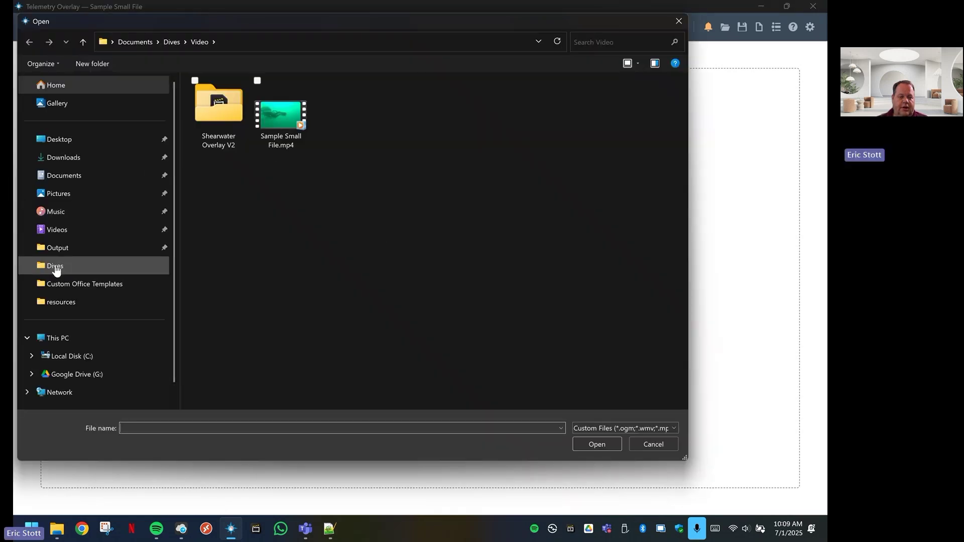
pyautogui.click(56, 266)
pyautogui.click(230, 97)
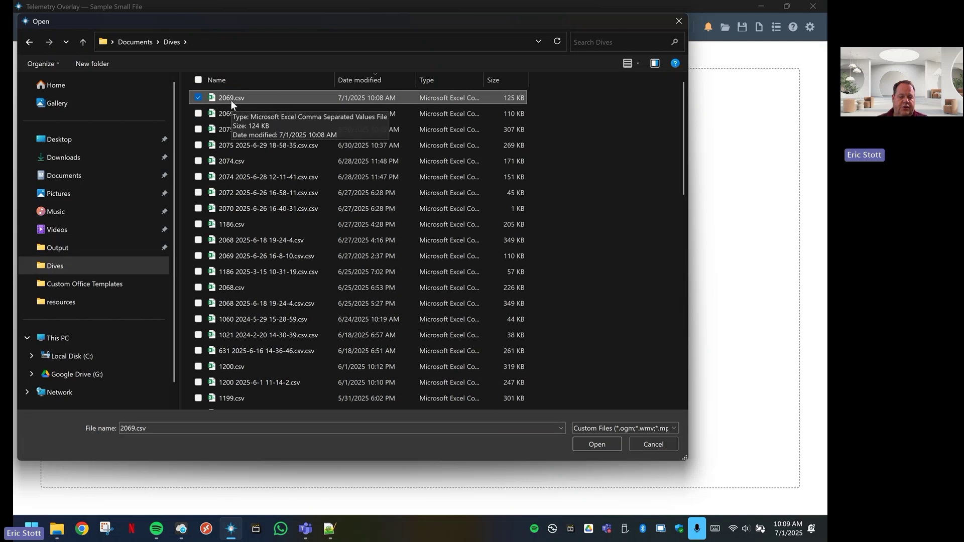
pyautogui.click(591, 445)
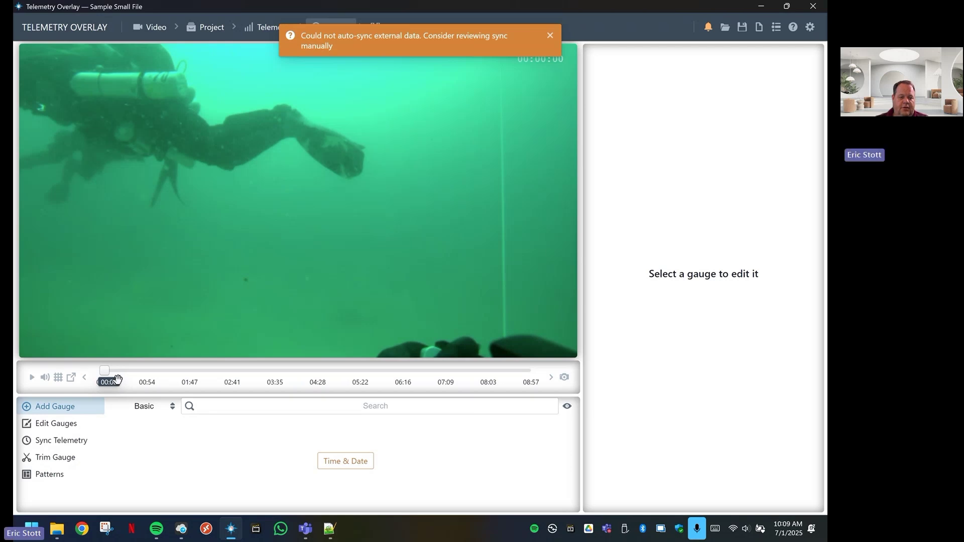
# Dismiss the sync warning and start loading a saved pattern, replacing existing gauges
pyautogui.click(551, 35)
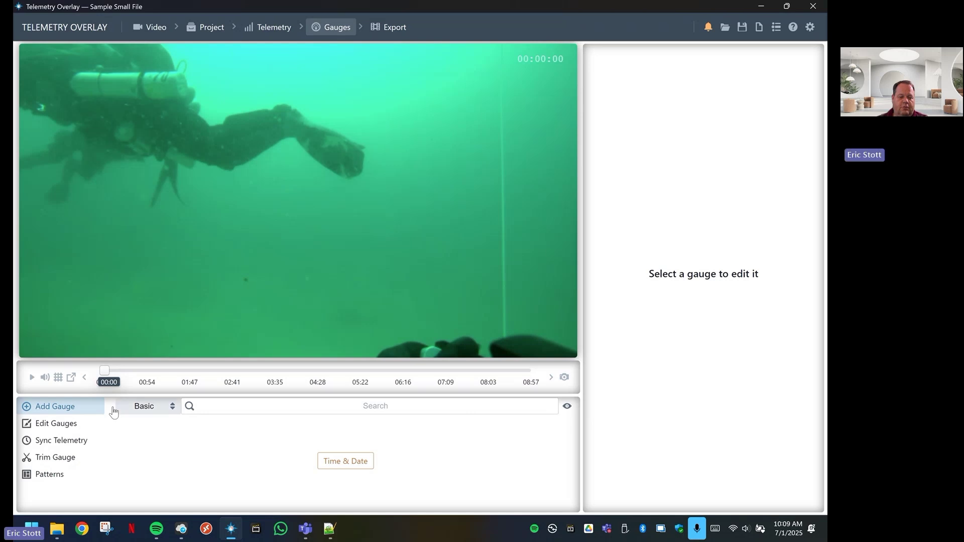
pyautogui.click(50, 477)
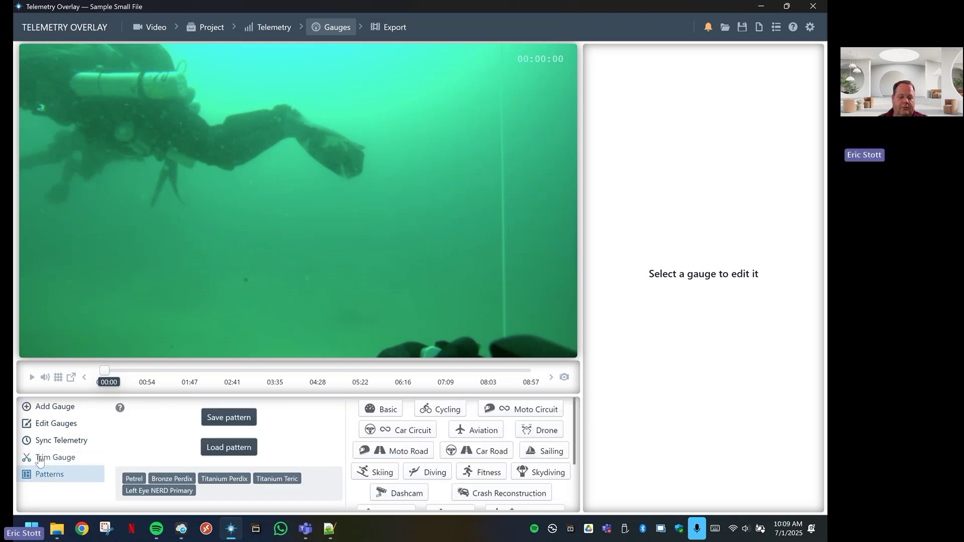
pyautogui.click(229, 449)
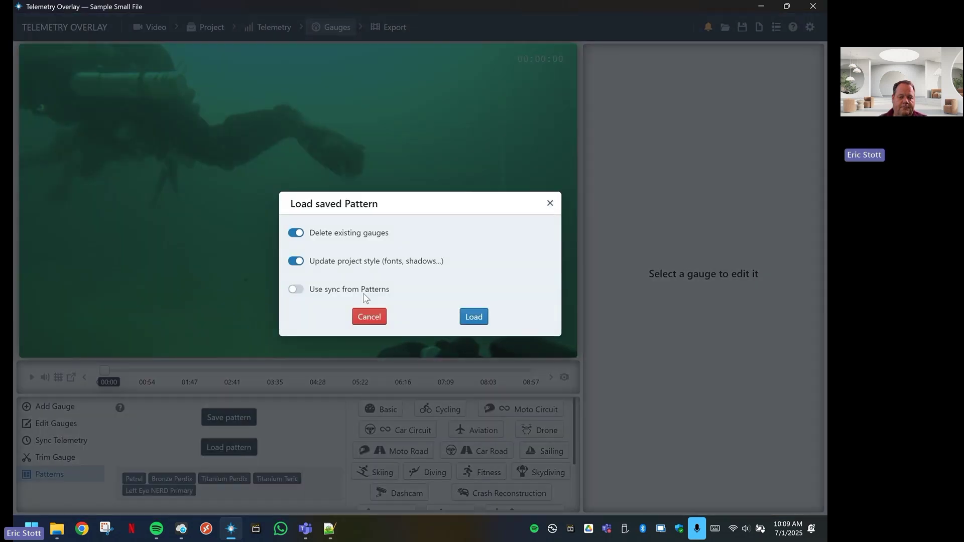
pyautogui.click(474, 317)
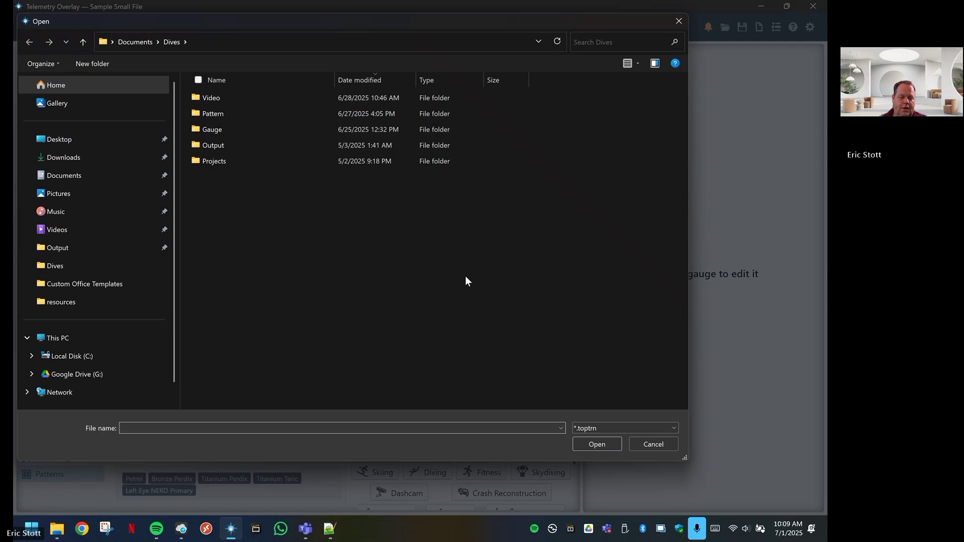
# Open Black Perdix.toptrn from Program Files\Telemetry Overlay\resources
pyautogui.click(31, 356)
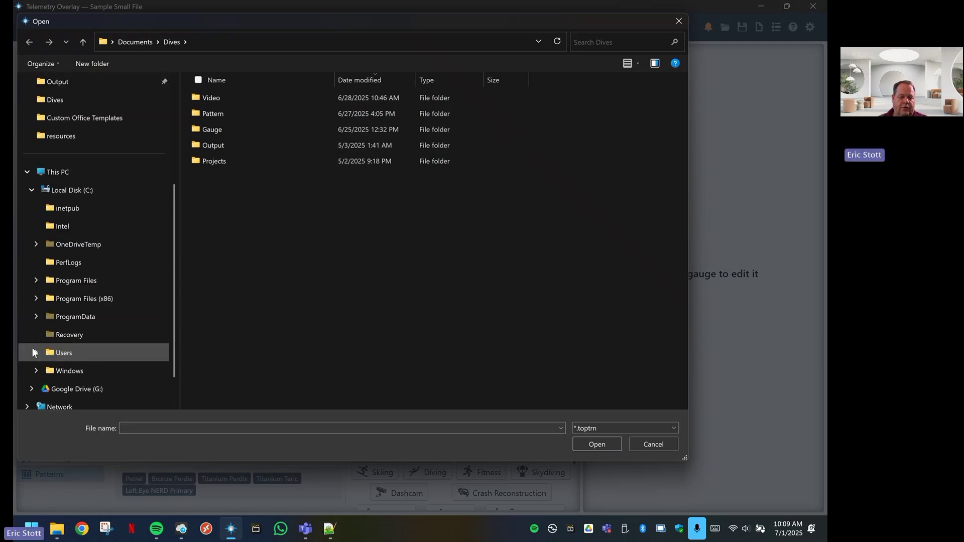
pyautogui.click(36, 280)
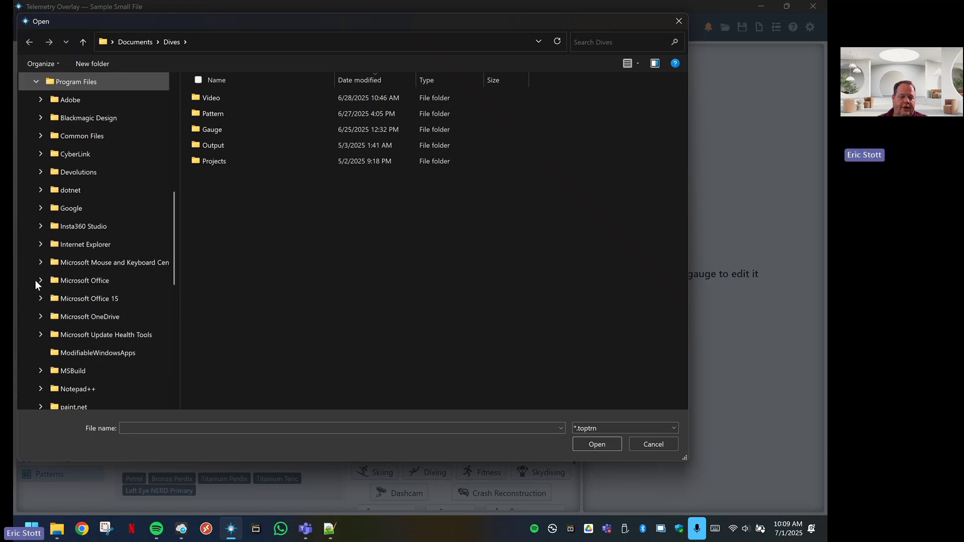
pyautogui.scroll(-1, 57, 300)
pyautogui.scroll(-2, 56, 300)
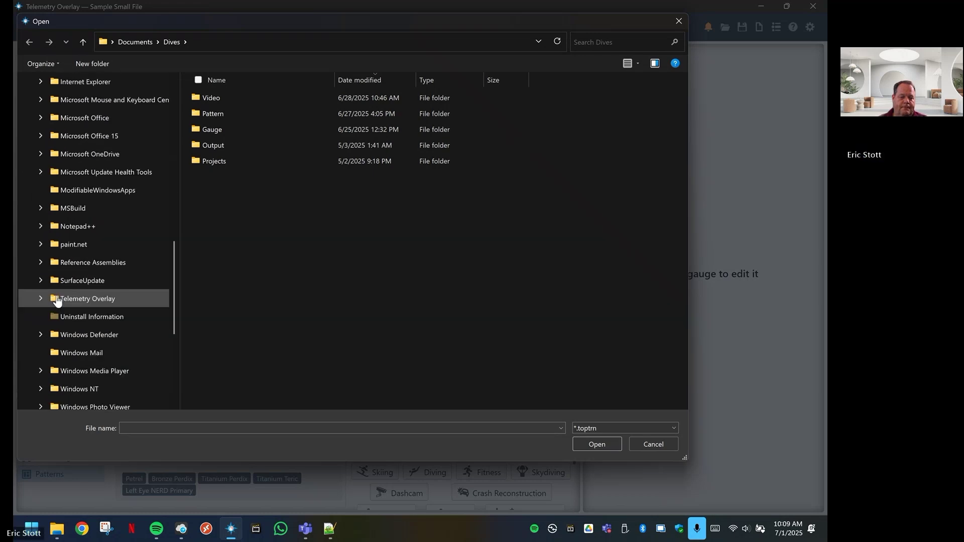
pyautogui.click(41, 299)
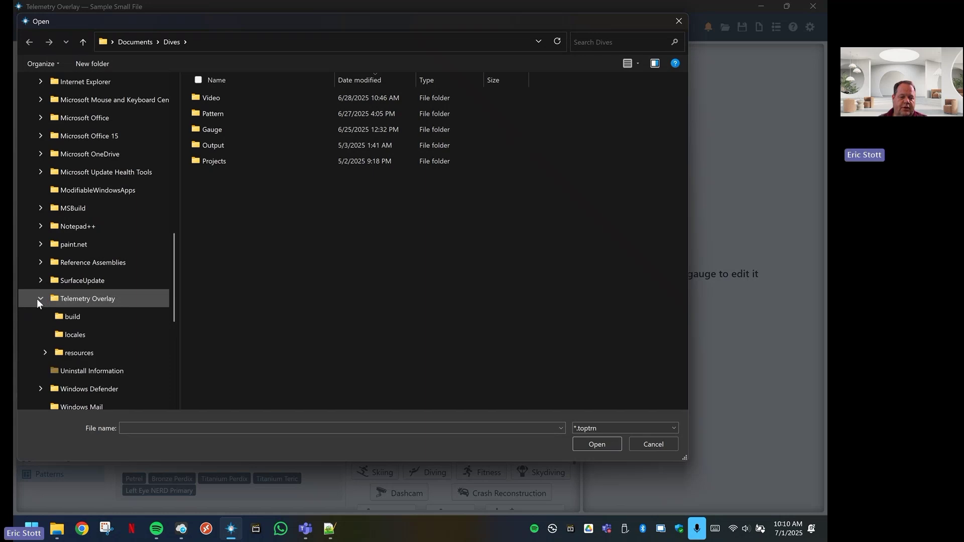
pyautogui.click(90, 356)
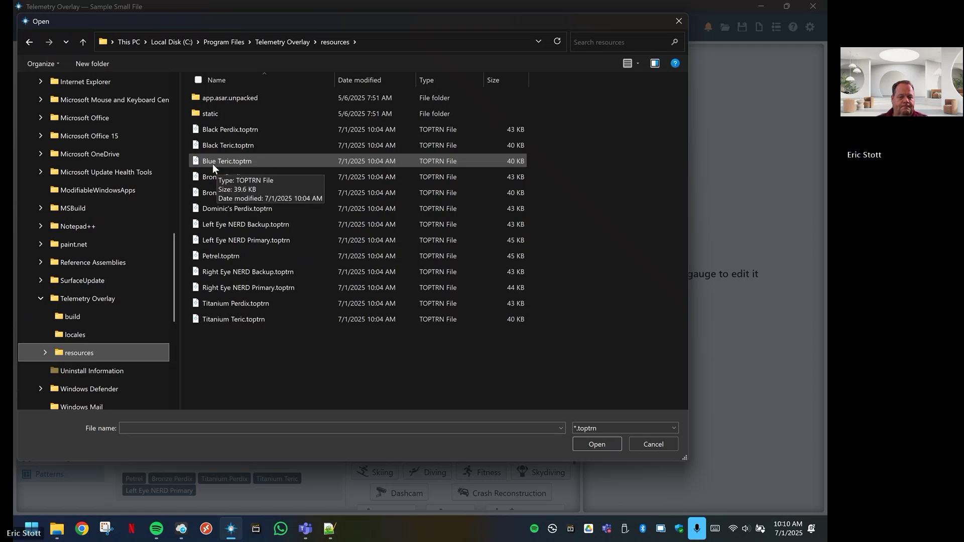
pyautogui.click(229, 128)
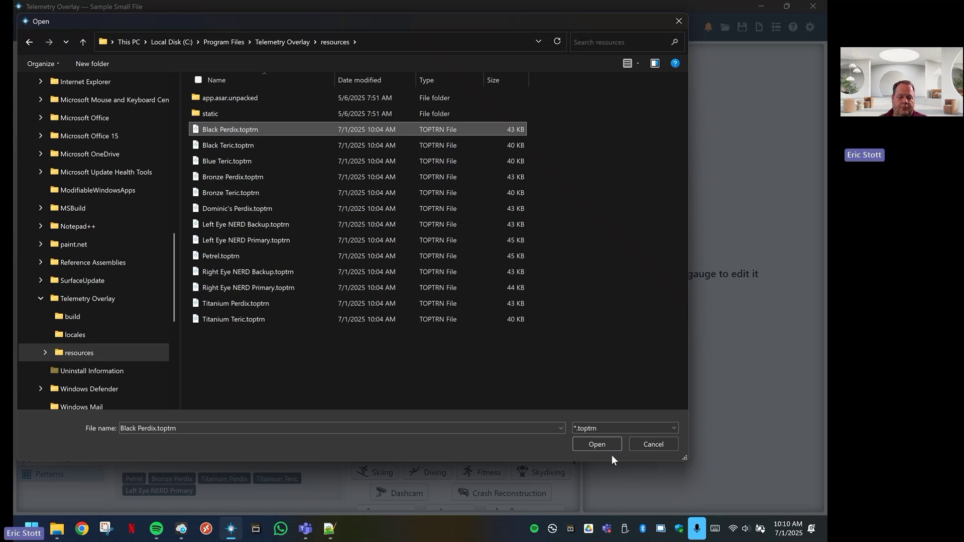
pyautogui.click(597, 444)
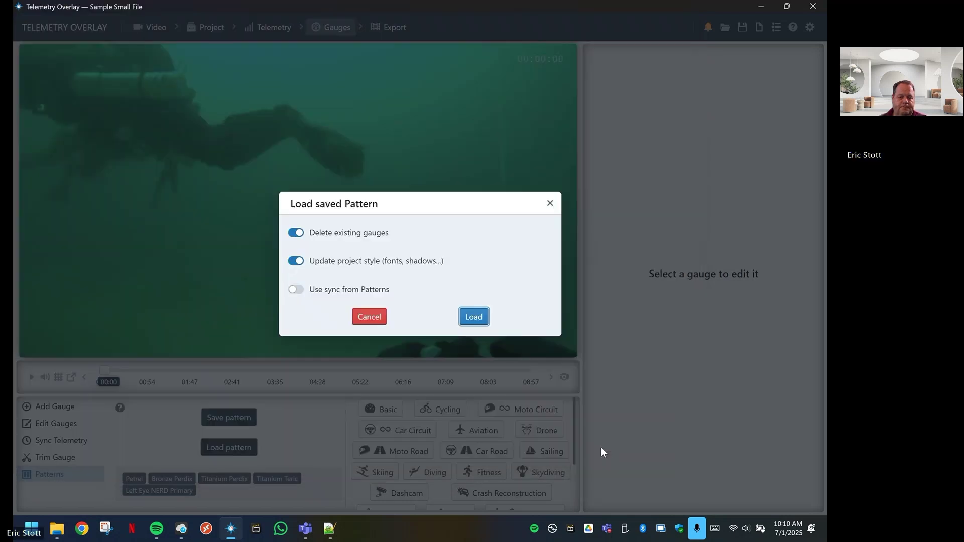
pyautogui.press('Return')
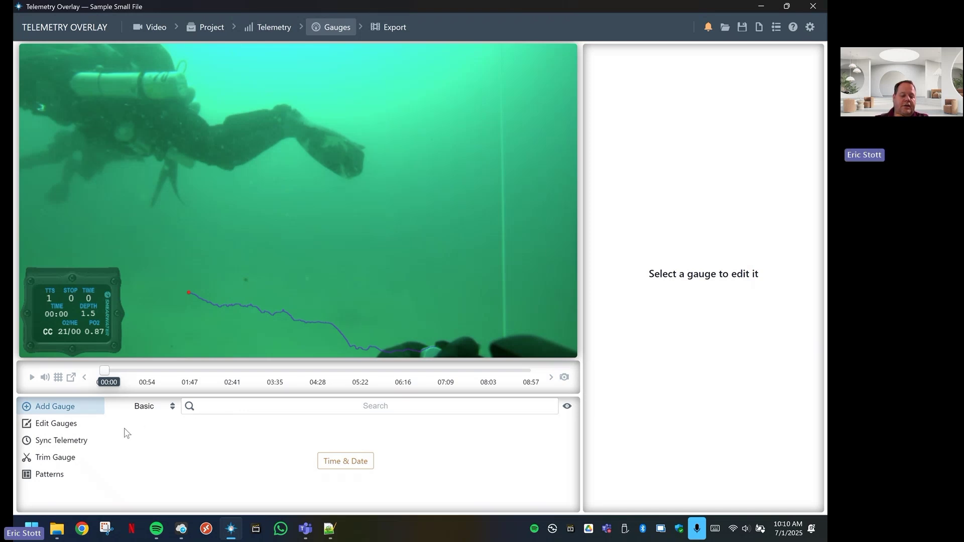
# In Sync Telemetry, scrub the video to 00:11 and set the Offset slider to -00:33
pyautogui.click(62, 444)
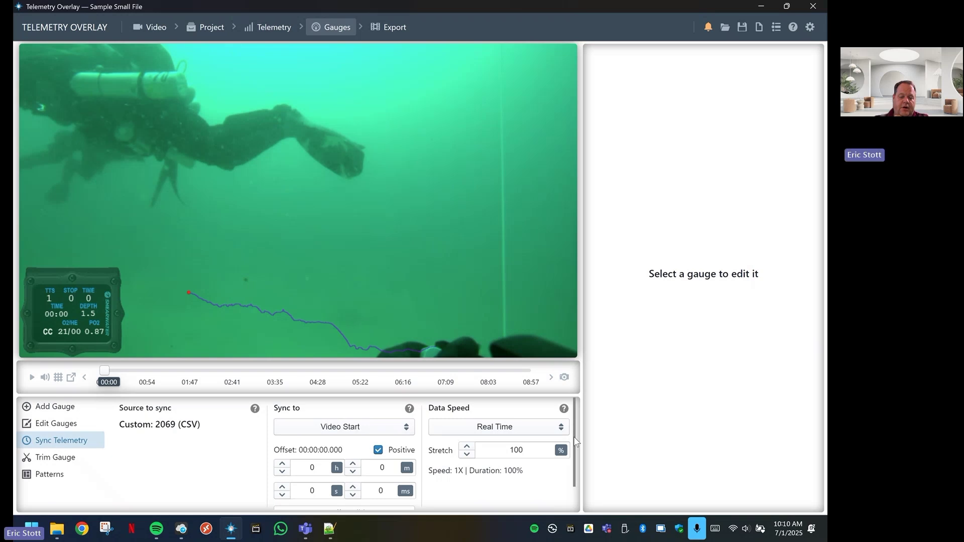
pyautogui.scroll(-3, 572, 437)
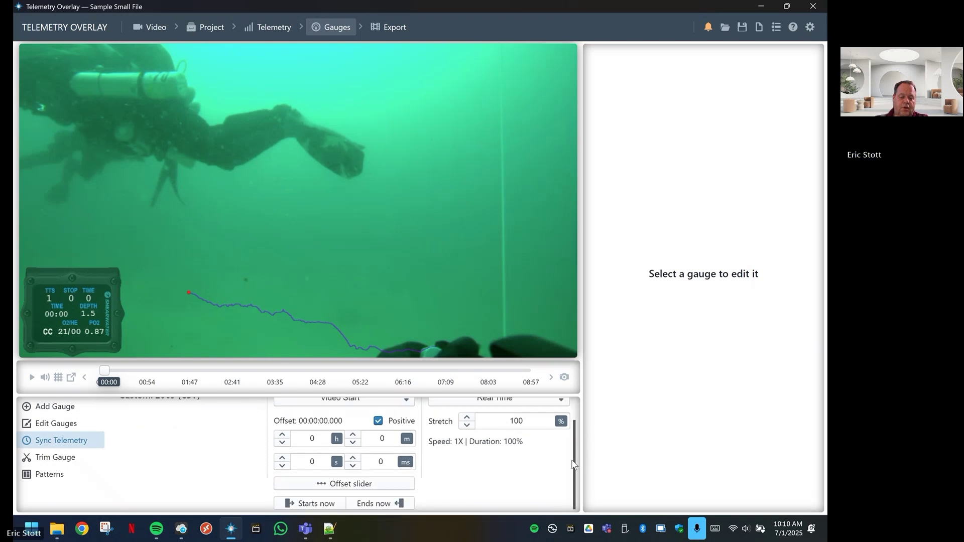
pyautogui.click(344, 485)
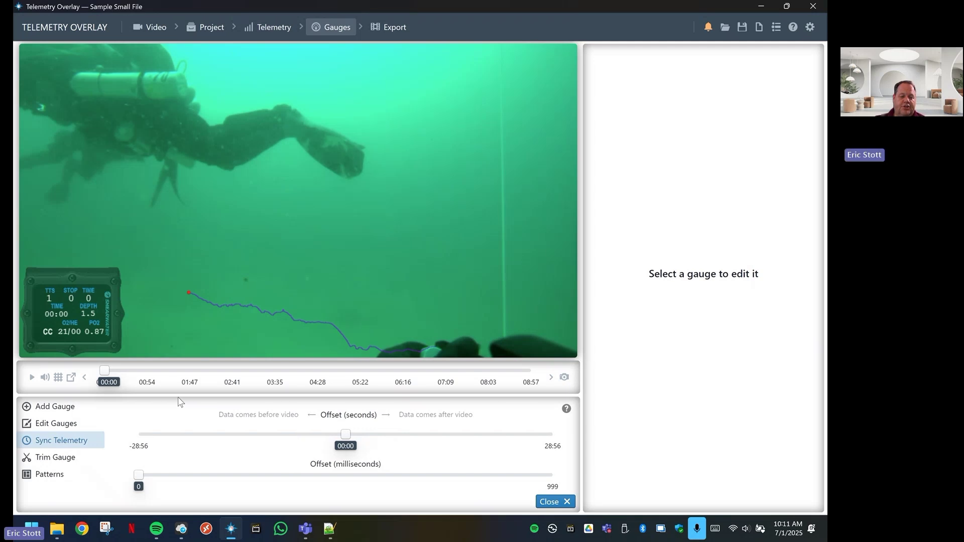
pyautogui.moveTo(105, 367); pyautogui.dragTo(113, 370)
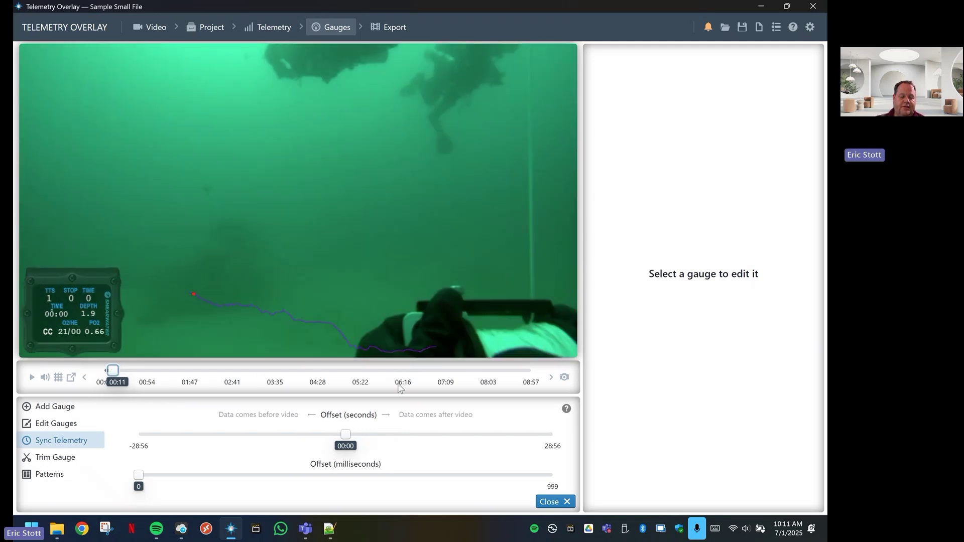
pyautogui.click(342, 435)
pyautogui.click(354, 435)
pyautogui.click(355, 435)
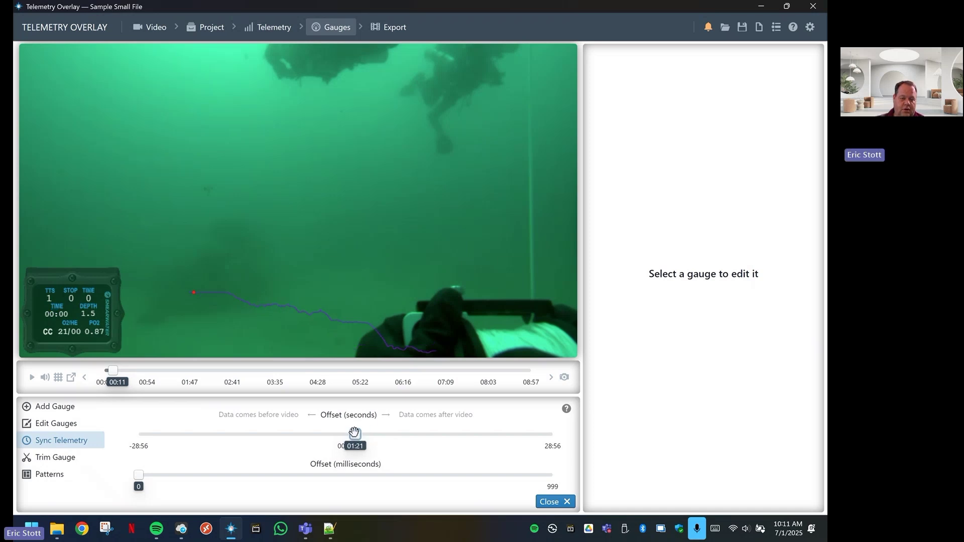
pyautogui.click(349, 435)
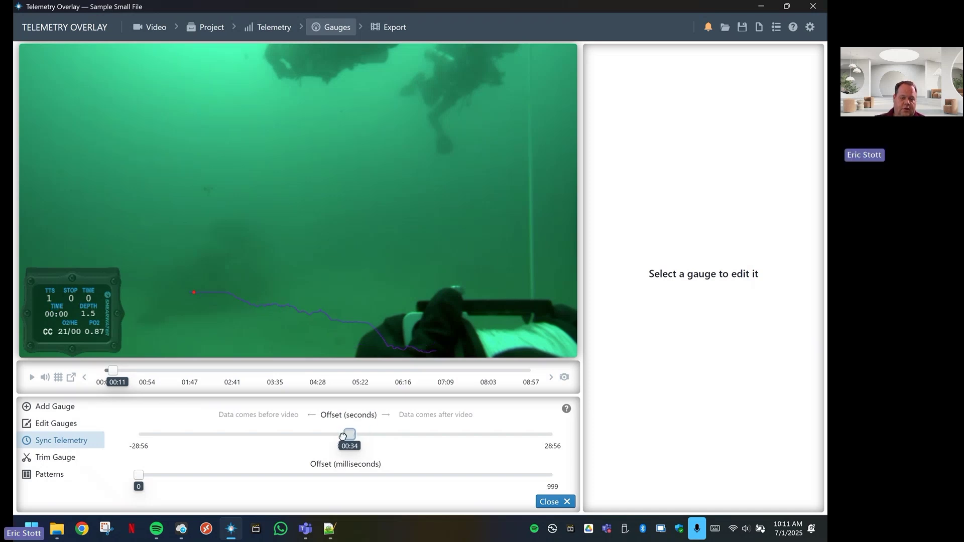
pyautogui.click(342, 435)
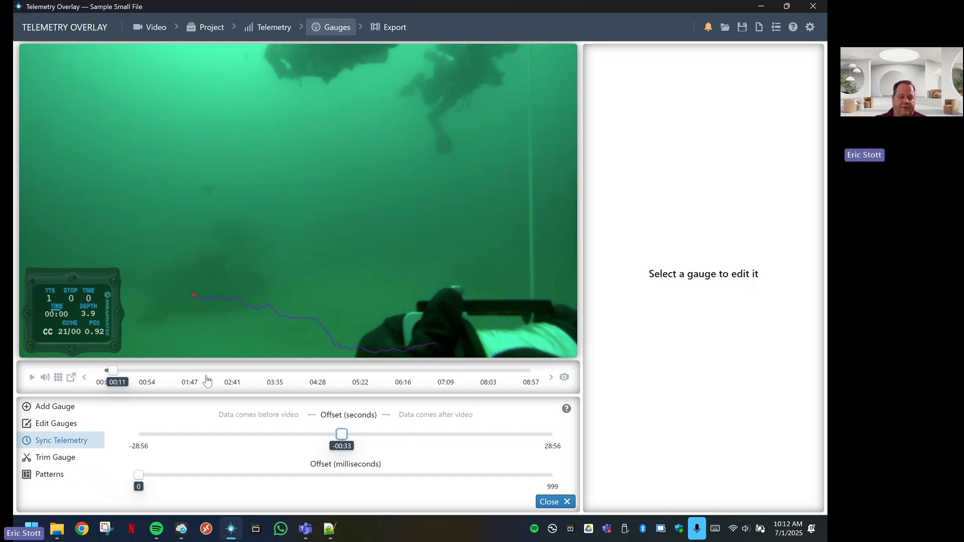
# Scrub around 00:15–01:03 and play short stretches to verify gauges match the -00:33 offset
pyautogui.moveTo(115, 370); pyautogui.dragTo(117, 370)
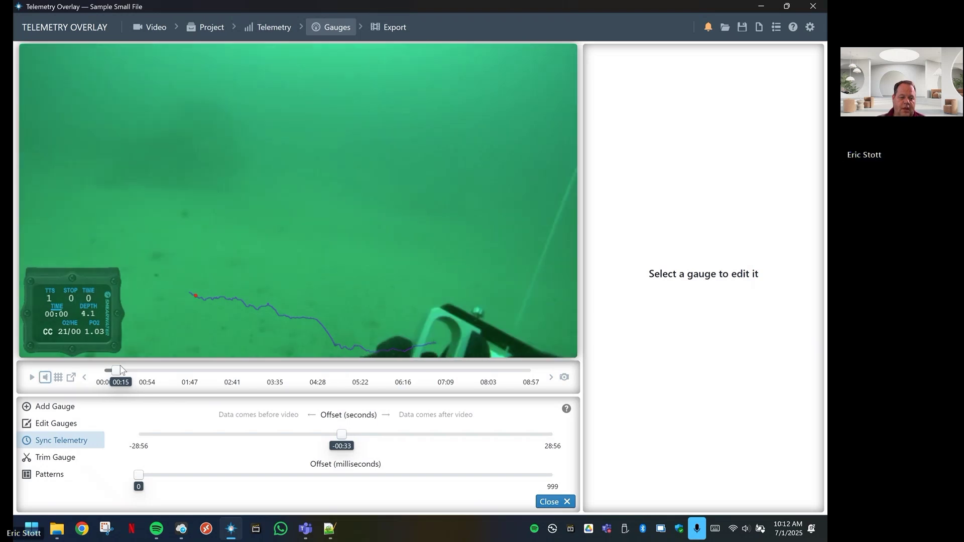
pyautogui.moveTo(116, 370); pyautogui.dragTo(146, 372)
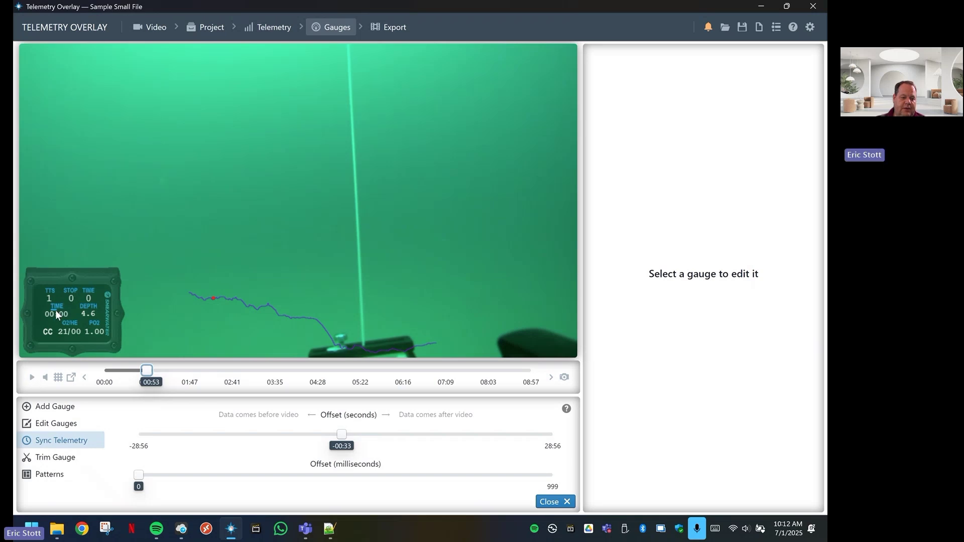
pyautogui.click(32, 378)
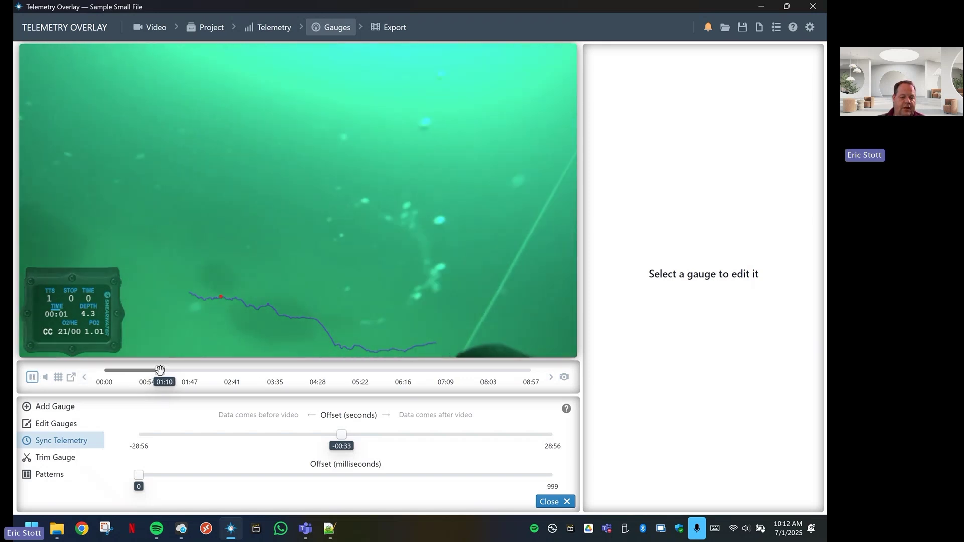
pyautogui.moveTo(159, 370); pyautogui.dragTo(151, 371)
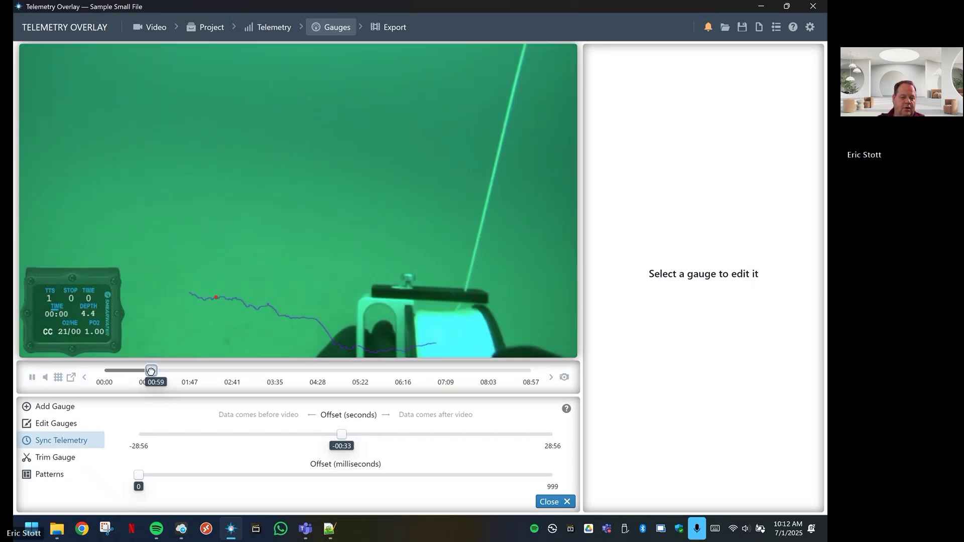
pyautogui.click(34, 378)
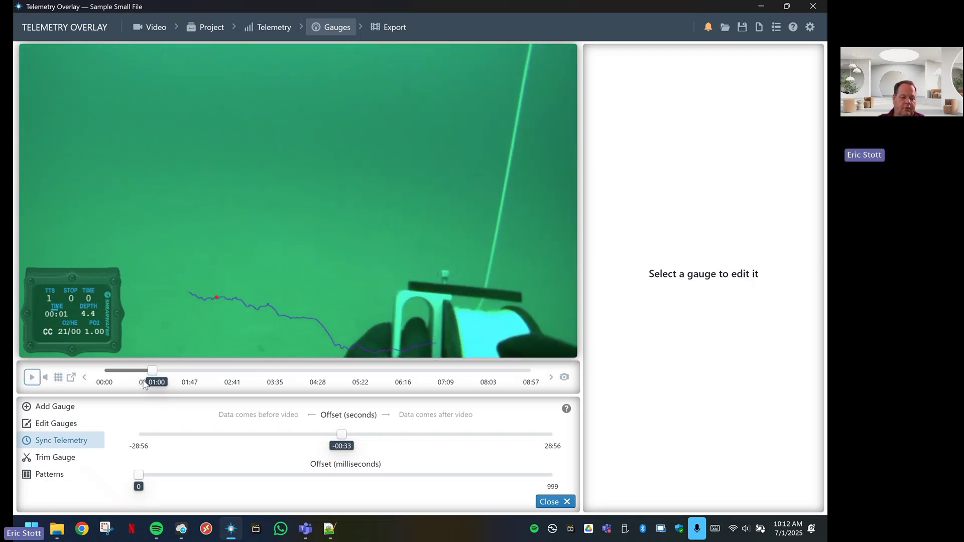
# Show the hidden Seconds Calibration gauge, then select the Seconds gauge in the gauge editor
pyautogui.click(58, 424)
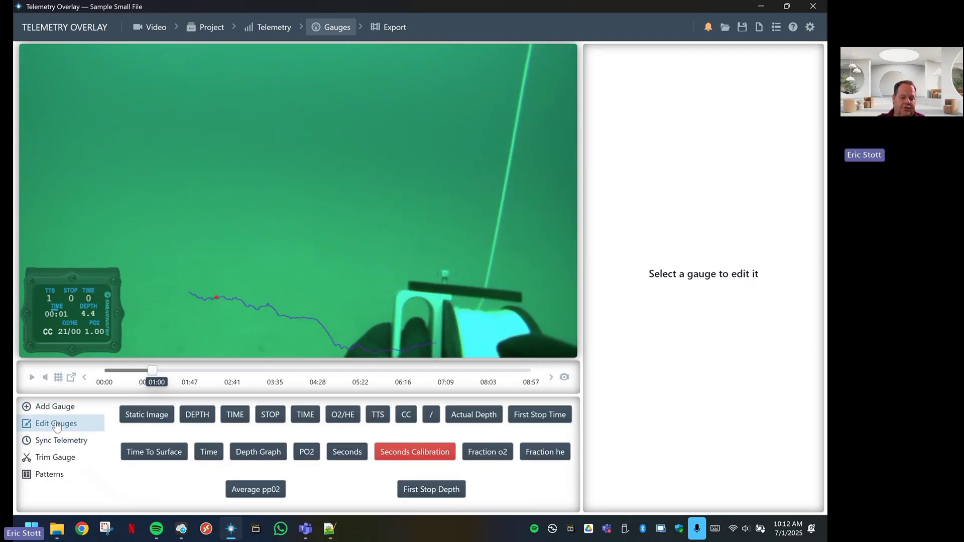
pyautogui.click(412, 454)
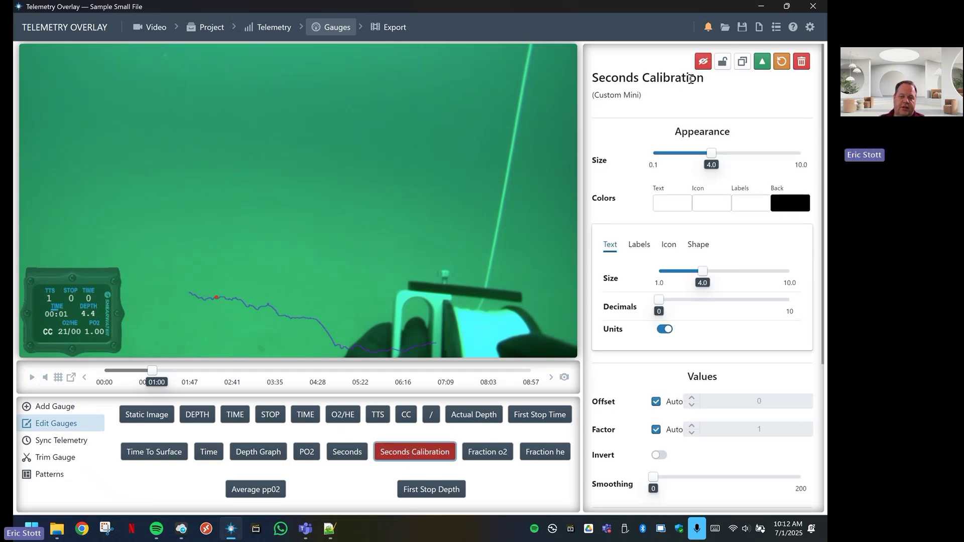
pyautogui.click(702, 63)
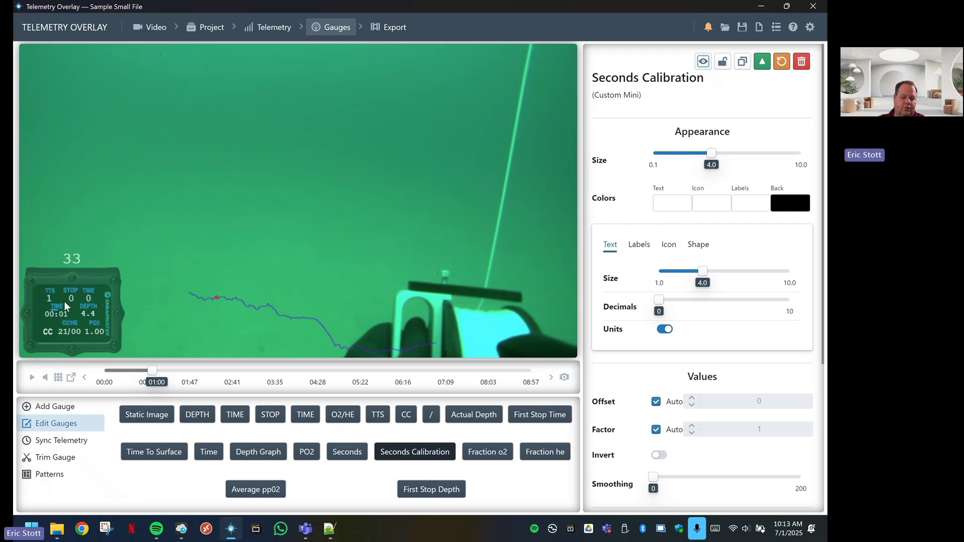
pyautogui.click(346, 454)
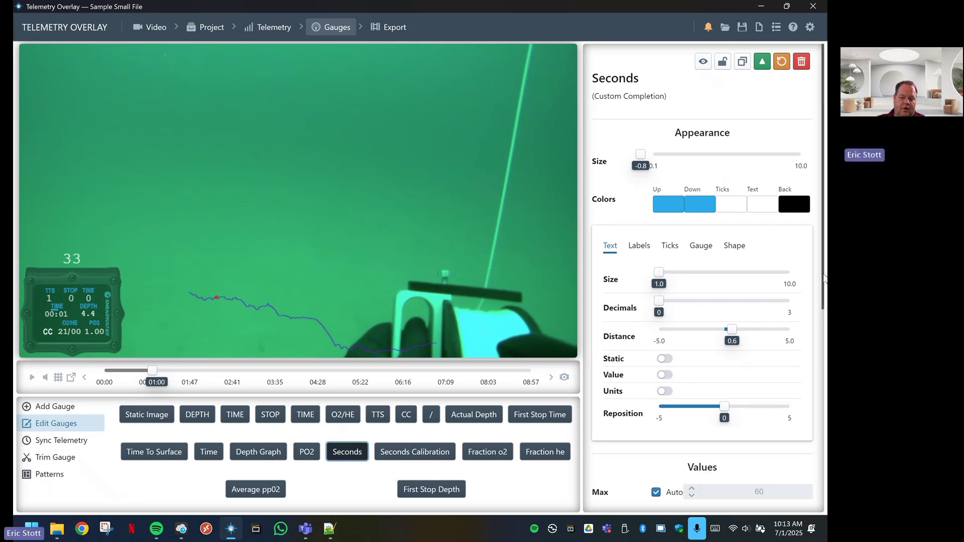
# Change the Seconds gauge's Resync value from 0 to 33
pyautogui.moveTo(824, 277); pyautogui.dragTo(807, 393)
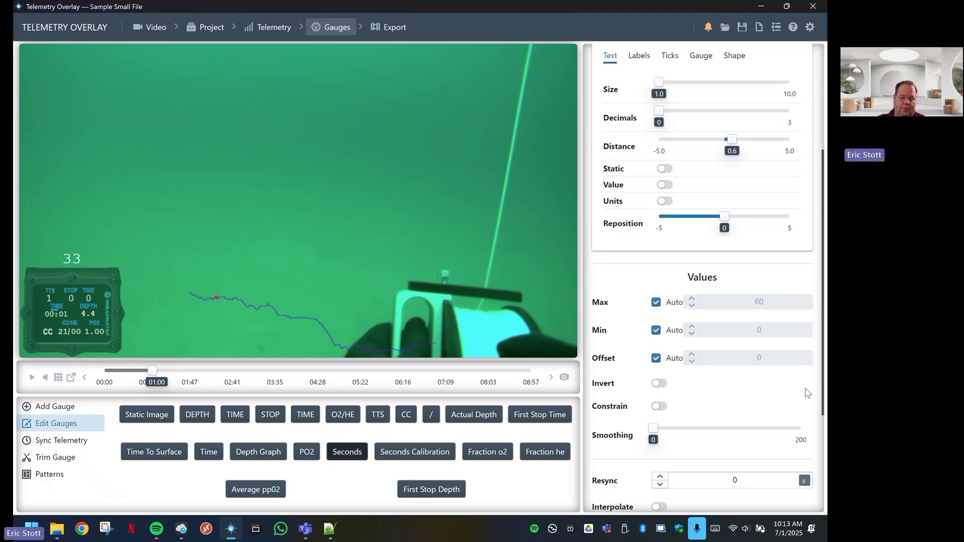
pyautogui.scroll(-2, 807, 393)
pyautogui.click(742, 371)
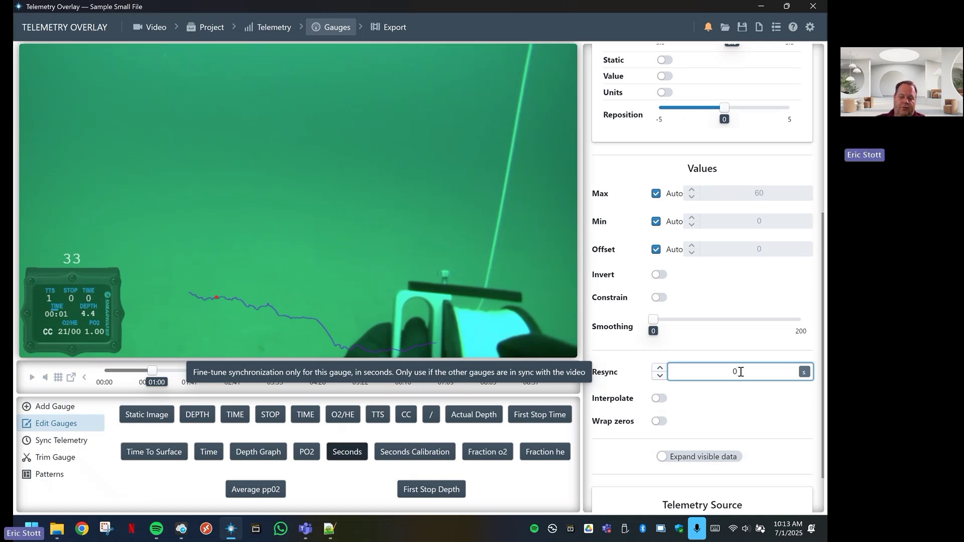
pyautogui.moveTo(740, 371); pyautogui.dragTo(729, 371)
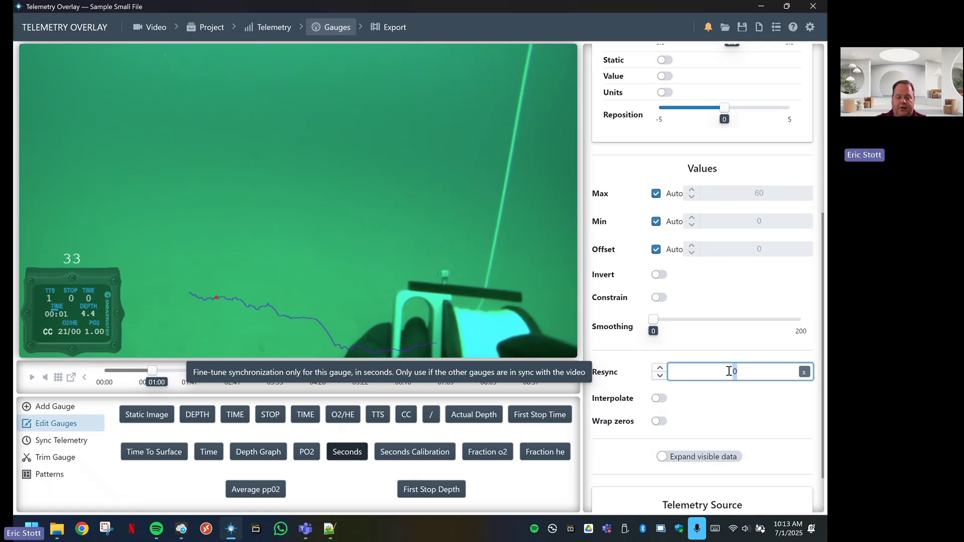
pyautogui.write('33')
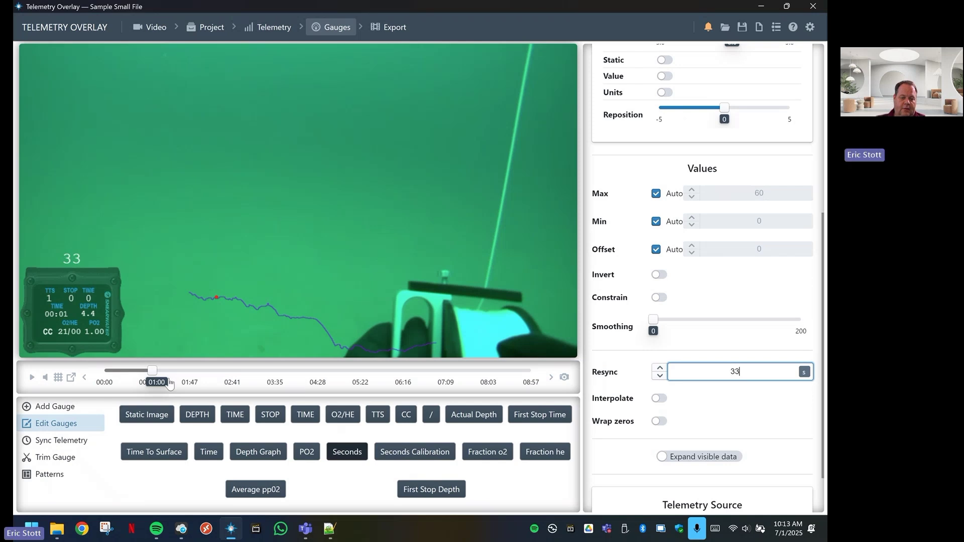
# Replay the dive from 00:57 to check that the gauge tracks the calibration counter, pausing at 01:04
pyautogui.moveTo(153, 373); pyautogui.dragTo(149, 375)
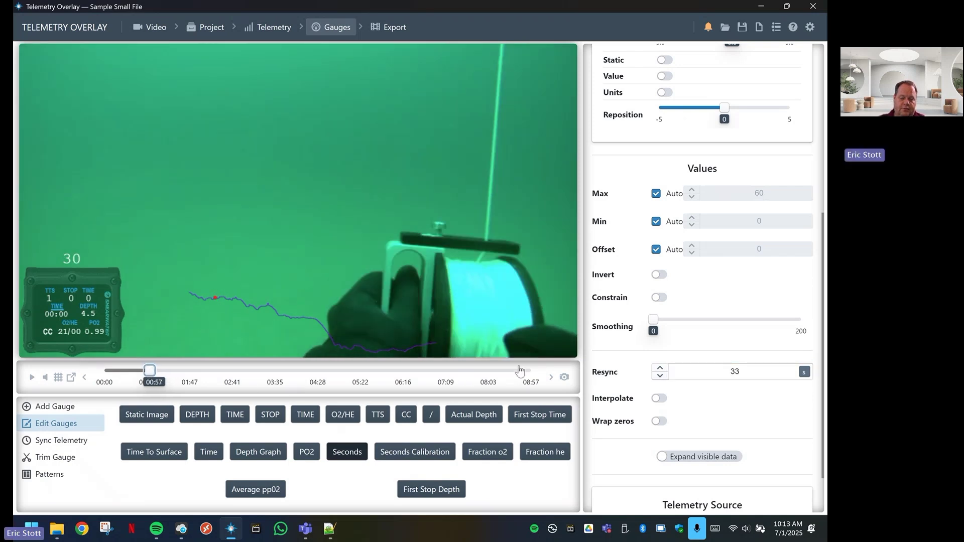
pyautogui.click(31, 380)
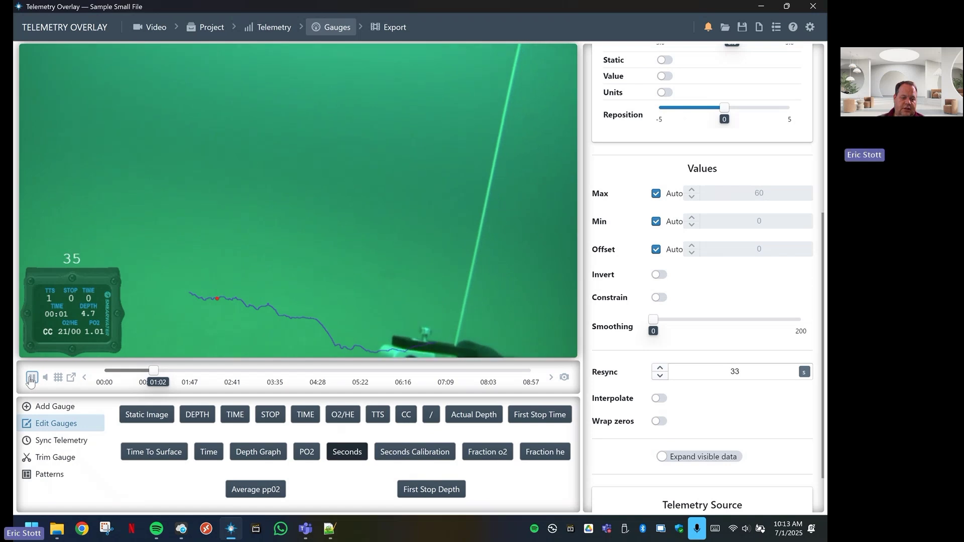
pyautogui.click(31, 380)
pyautogui.moveTo(153, 370); pyautogui.dragTo(149, 370)
pyautogui.click(31, 377)
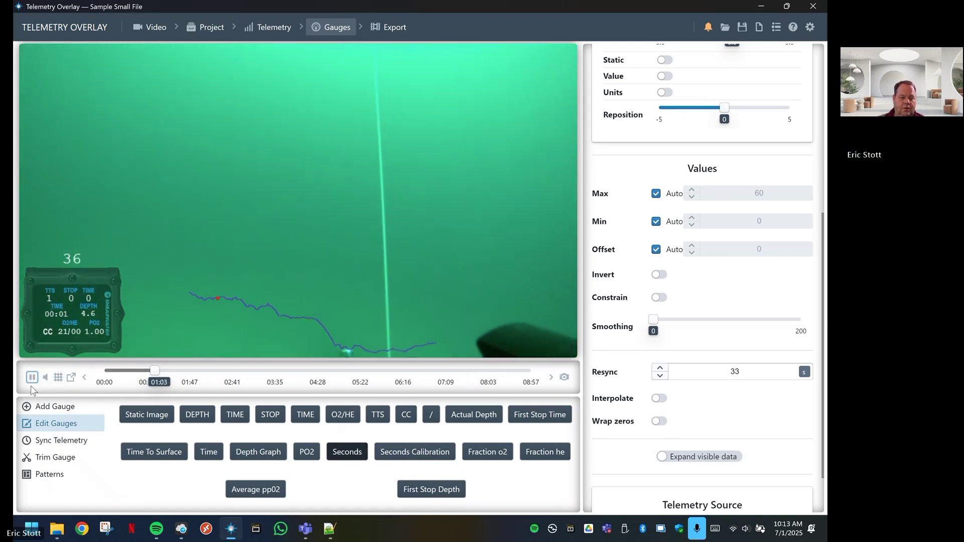
pyautogui.click(31, 378)
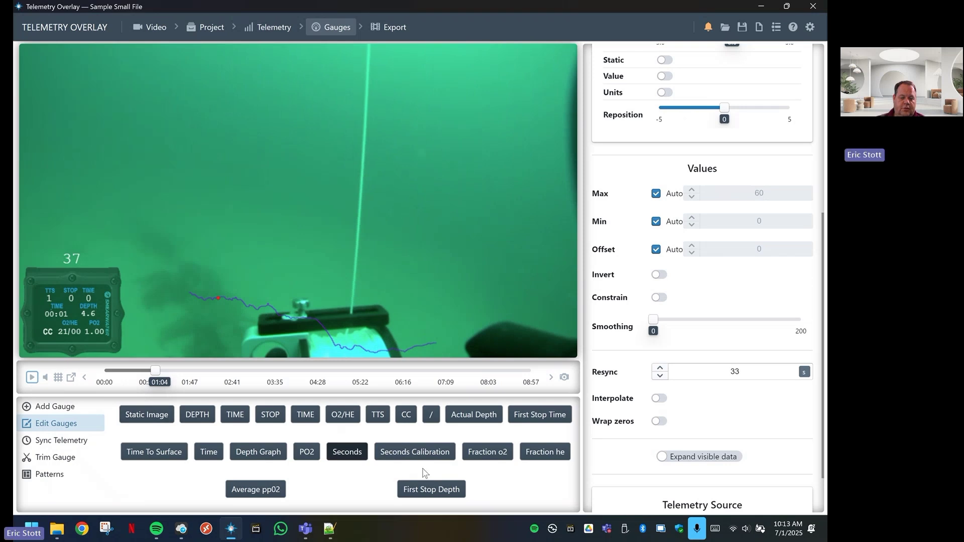
# Select the Seconds Calibration gauge and hide it from the video
pyautogui.click(416, 455)
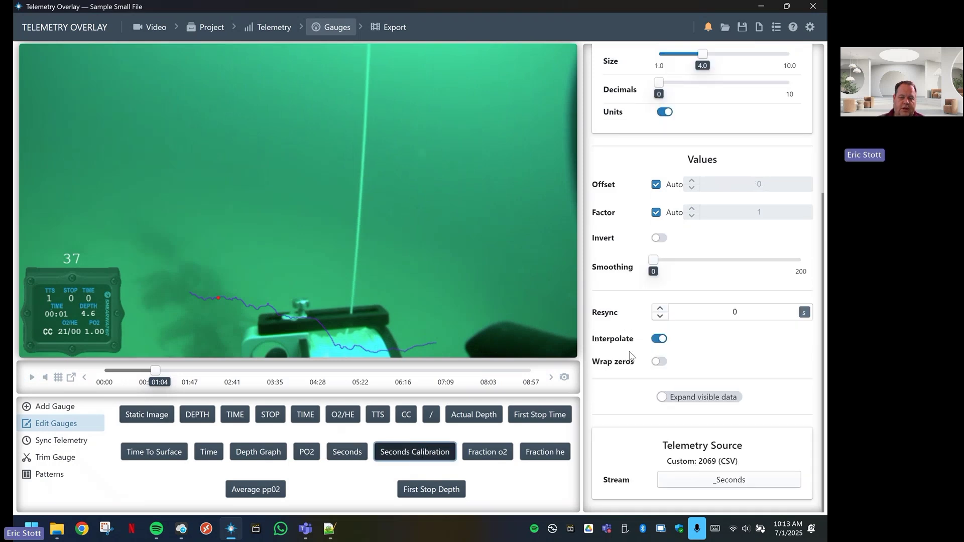
pyautogui.scroll(5, 741, 310)
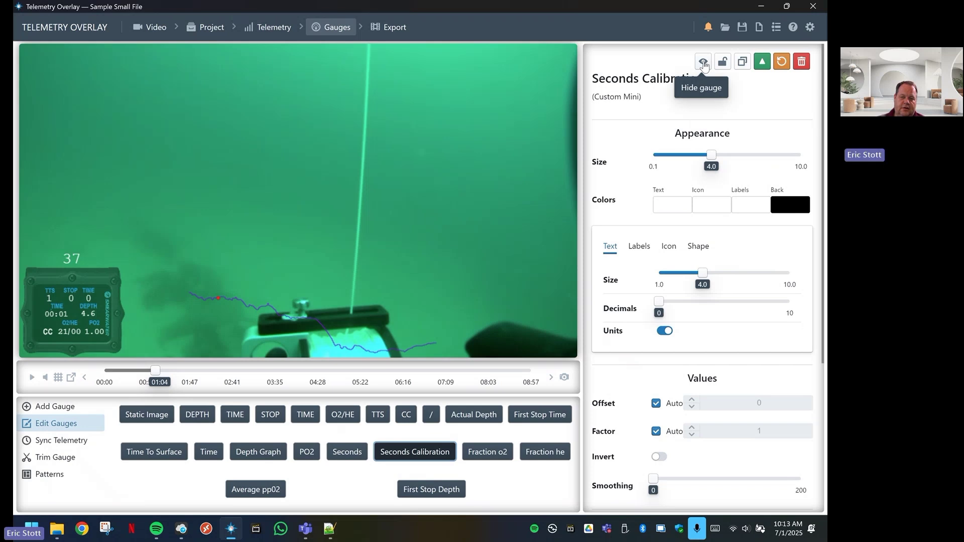
pyautogui.click(704, 63)
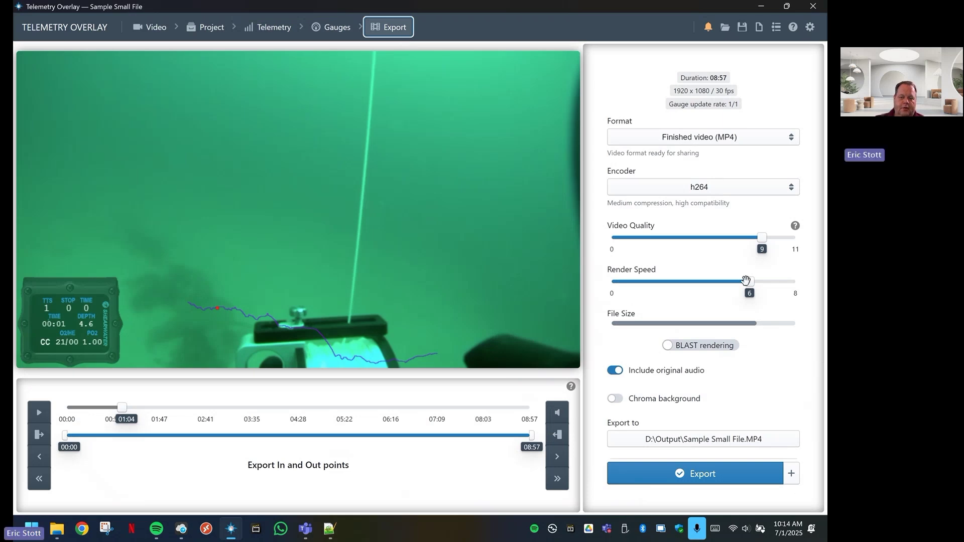
# Raise render speed to 8 and video quality to 11, then open the Export to path dialog
pyautogui.moveTo(749, 281); pyautogui.dragTo(791, 281)
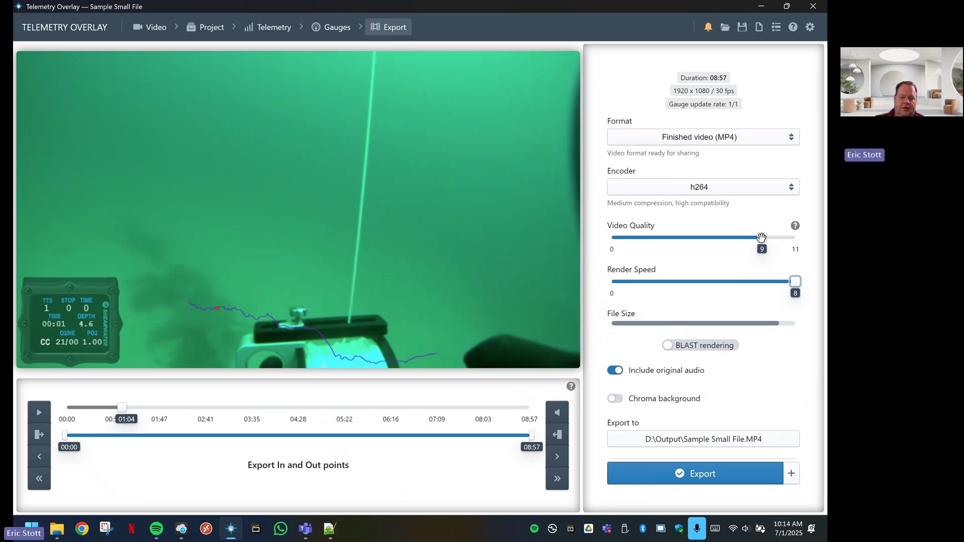
pyautogui.moveTo(762, 238); pyautogui.dragTo(795, 238)
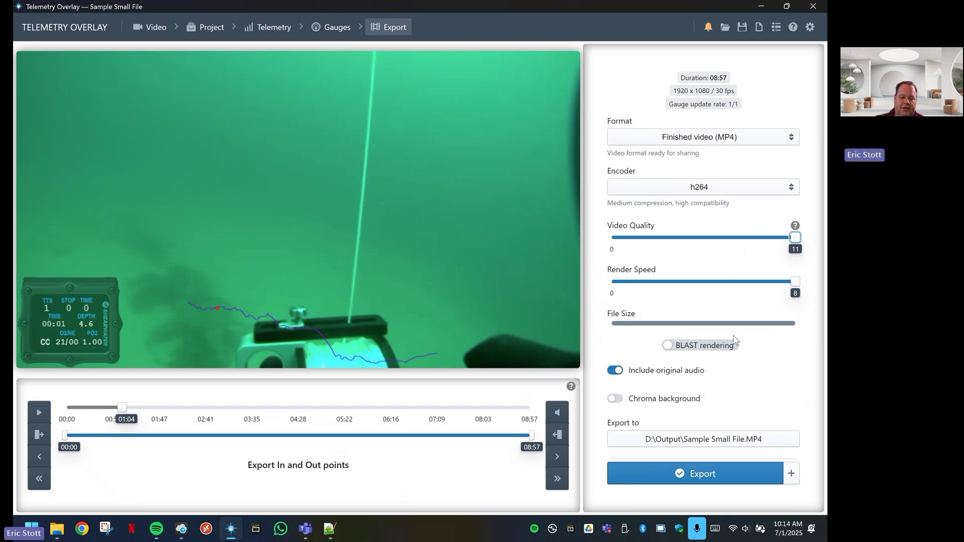
pyautogui.click(718, 440)
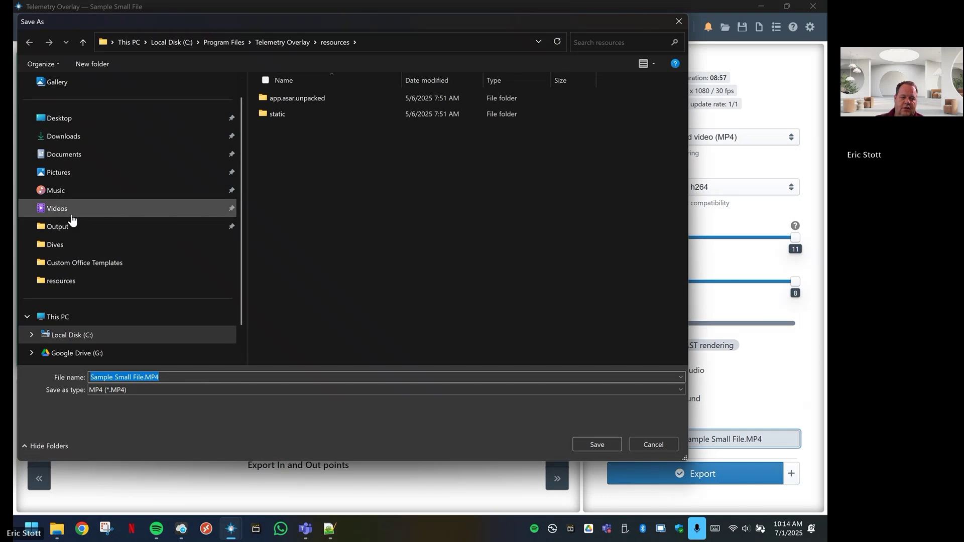
# Save the export as '2069 Overlay' in the Dives folder
pyautogui.click(55, 246)
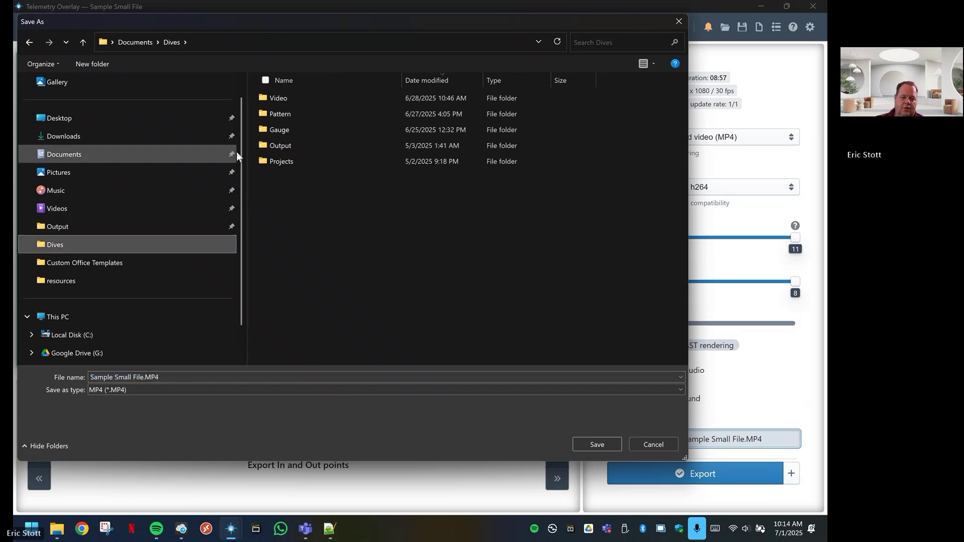
pyautogui.click(93, 376)
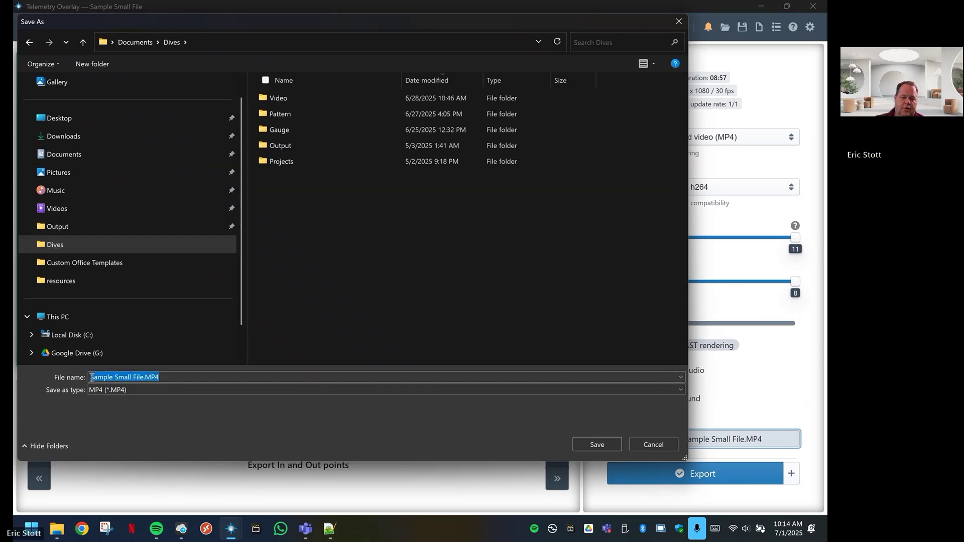
pyautogui.click(92, 377)
pyautogui.moveTo(92, 376); pyautogui.dragTo(144, 377)
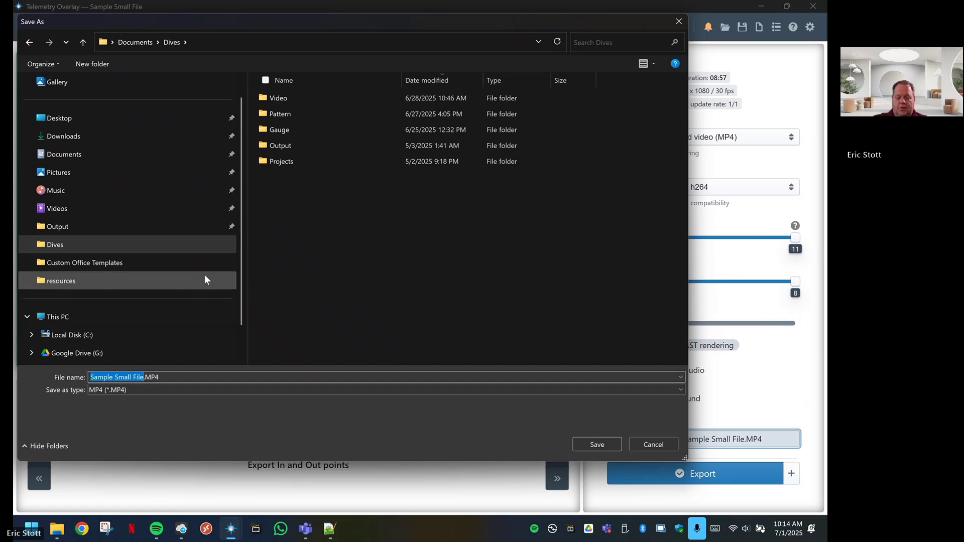
pyautogui.write('2069')
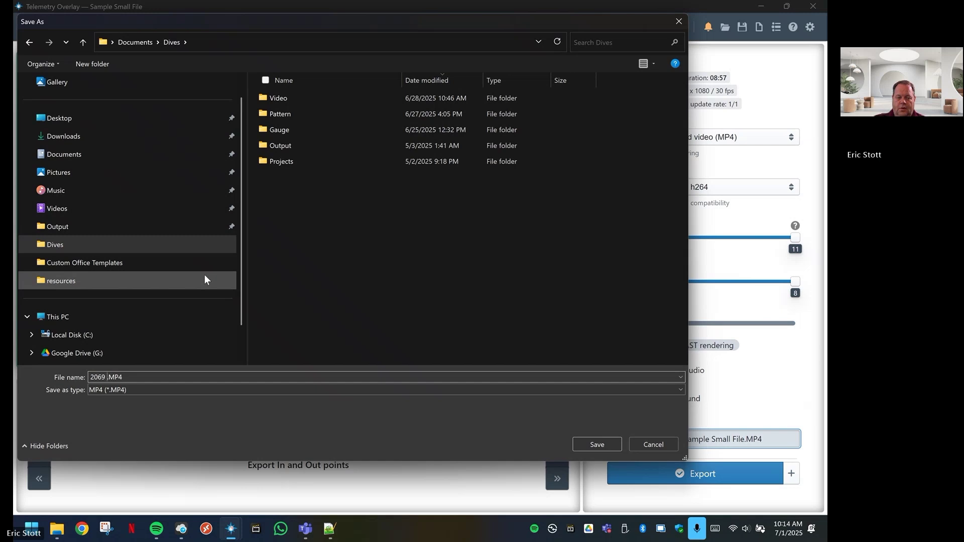
pyautogui.write(' Overlay')
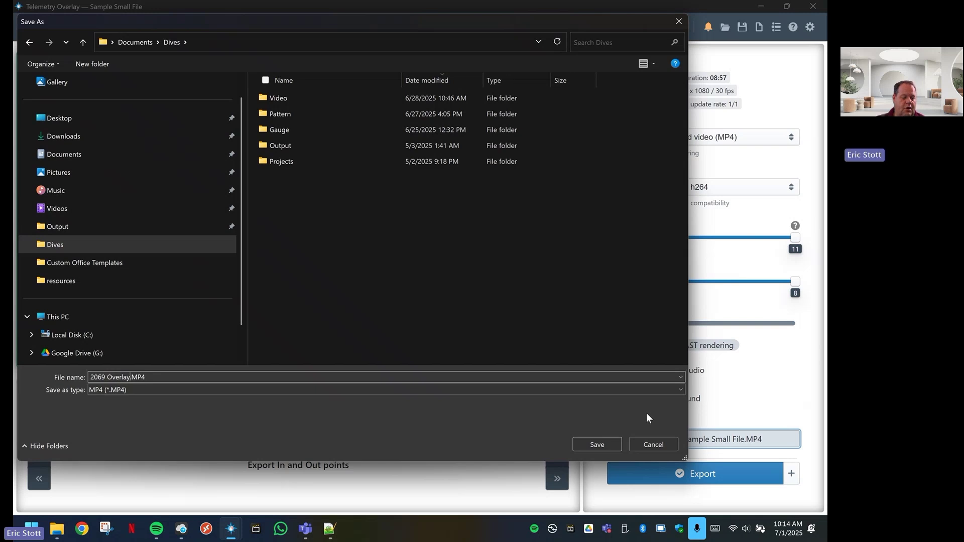
pyautogui.click(610, 444)
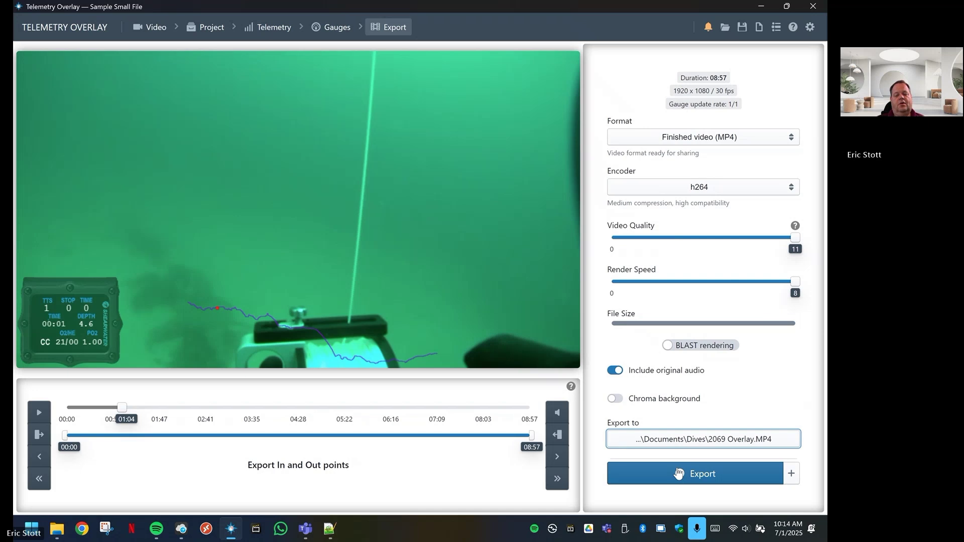
pyautogui.click(681, 474)
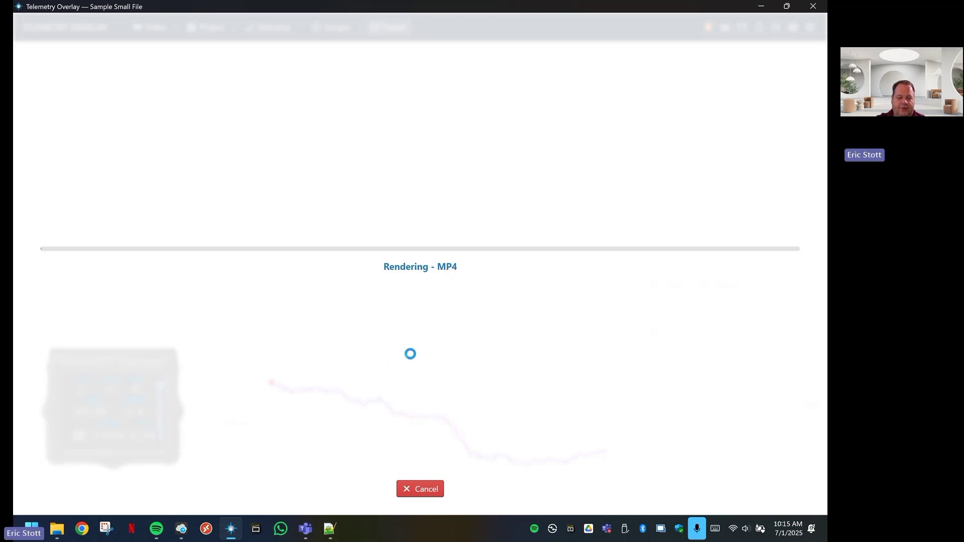
pyautogui.click(422, 490)
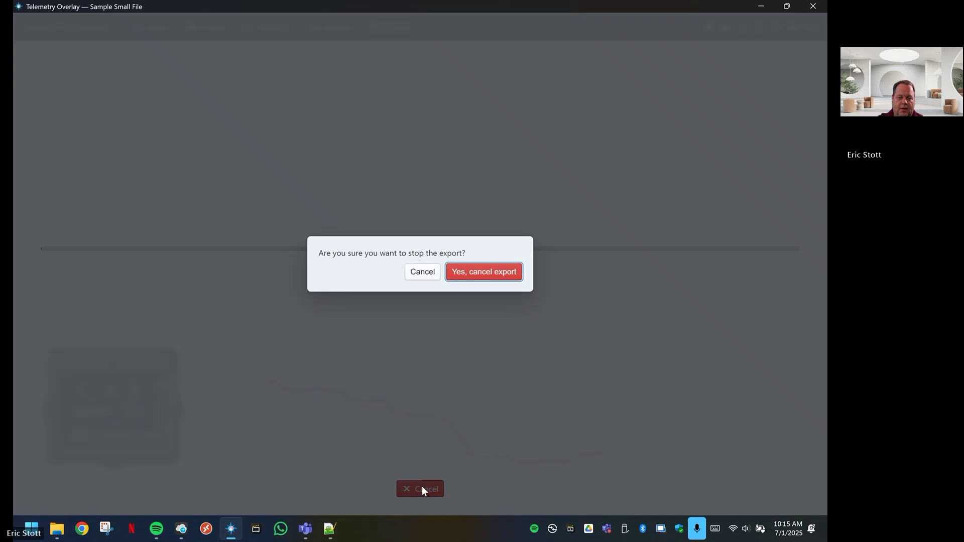
pyautogui.click(489, 276)
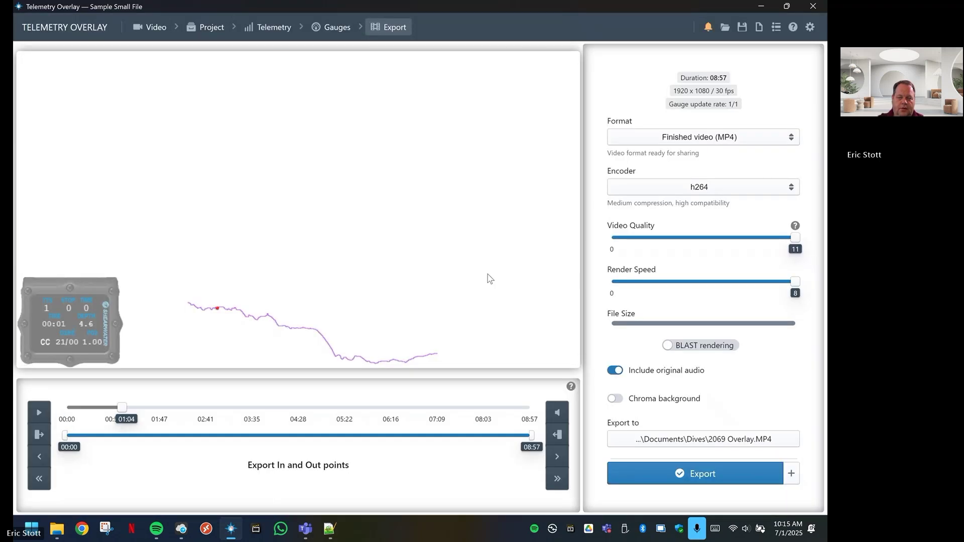